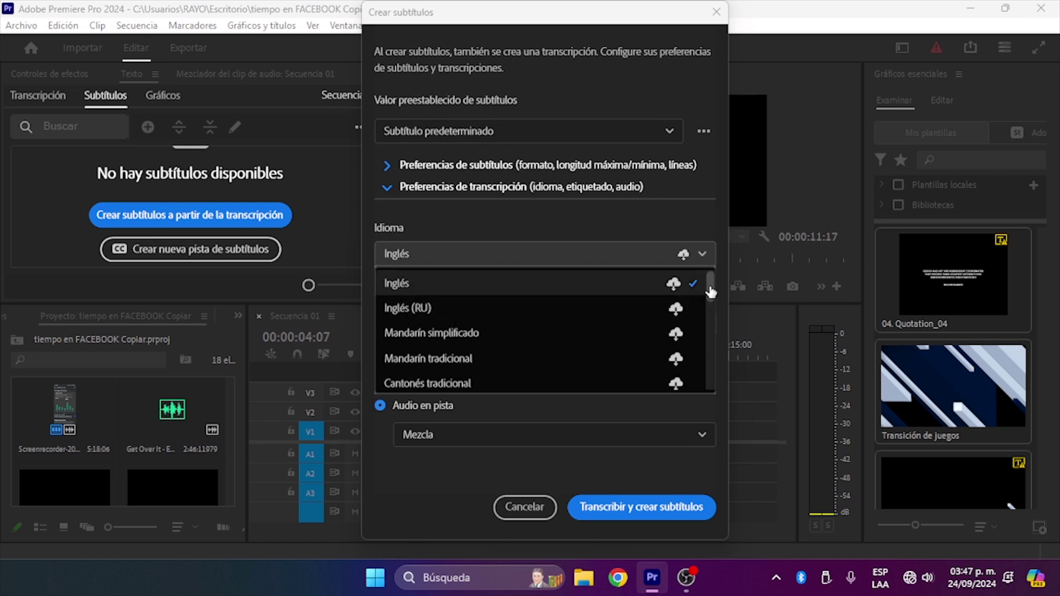
# Set the transcription language to Español and analyze only the Audio 1 track.
pyautogui.scroll(-3, 709, 298)
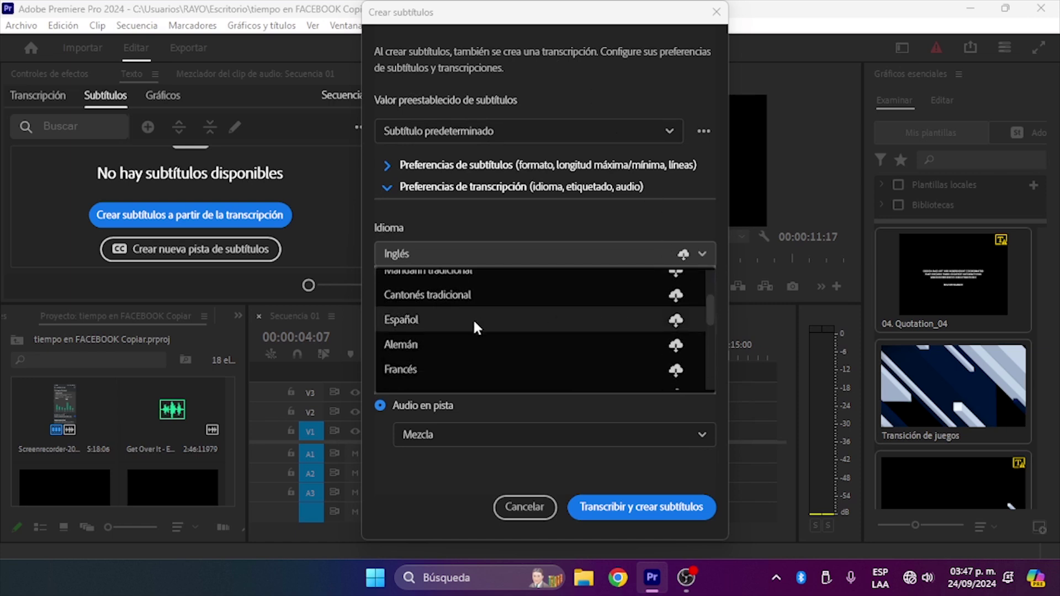
pyautogui.click(474, 322)
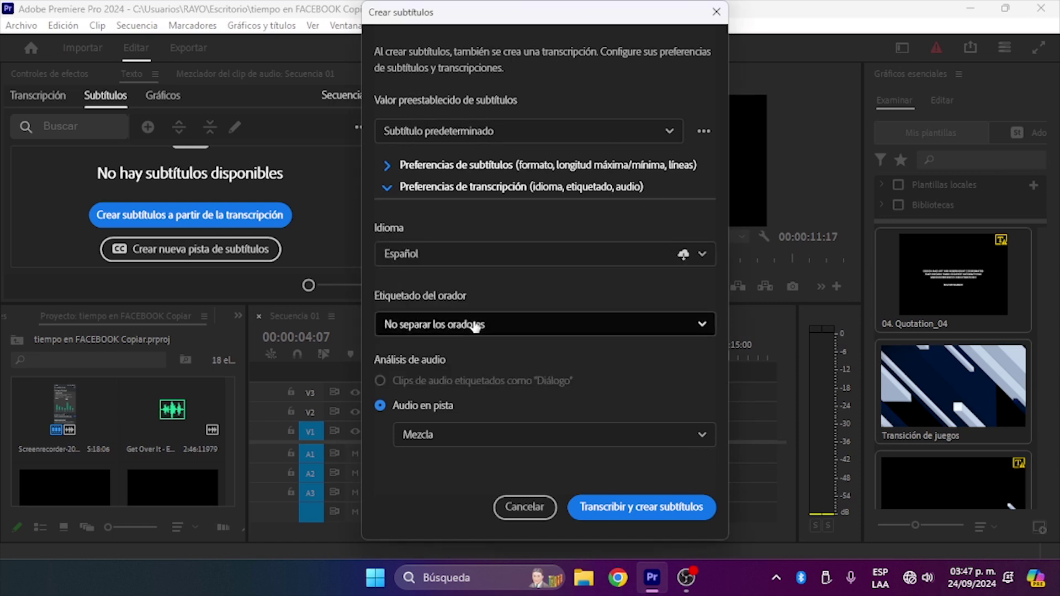
pyautogui.click(443, 434)
pyautogui.click(428, 492)
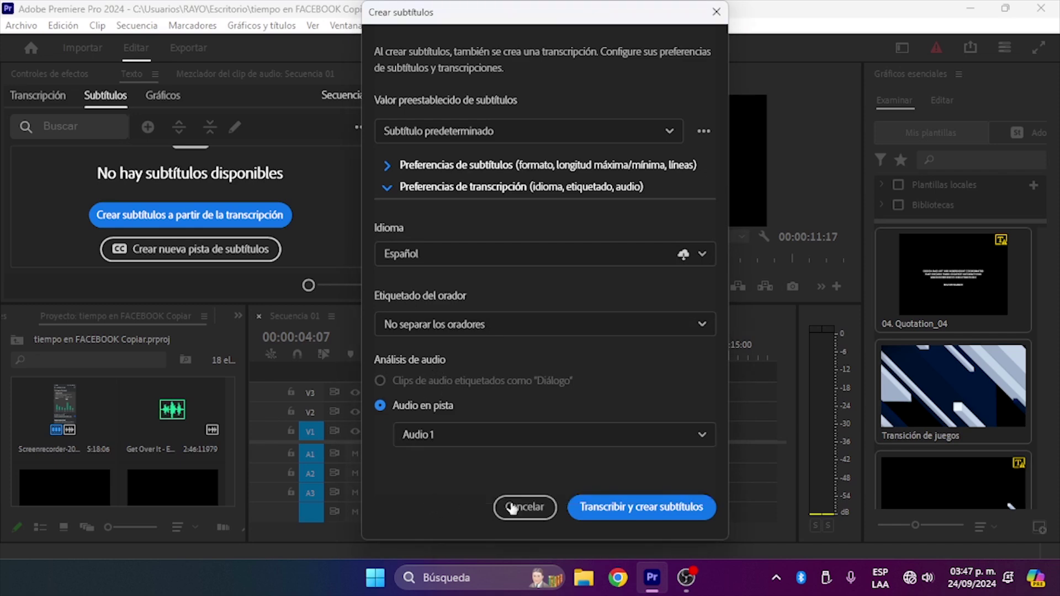
# Start 'Transcribir y crear subtítulos' to generate Spanish captions for the sequence.
pyautogui.click(603, 507)
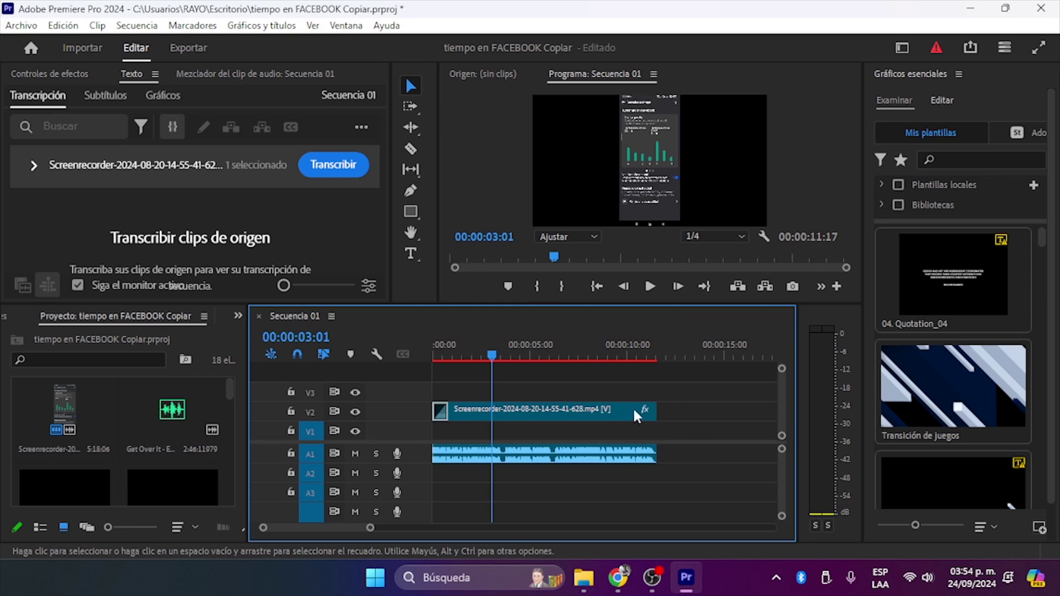
pyautogui.click(385, 26)
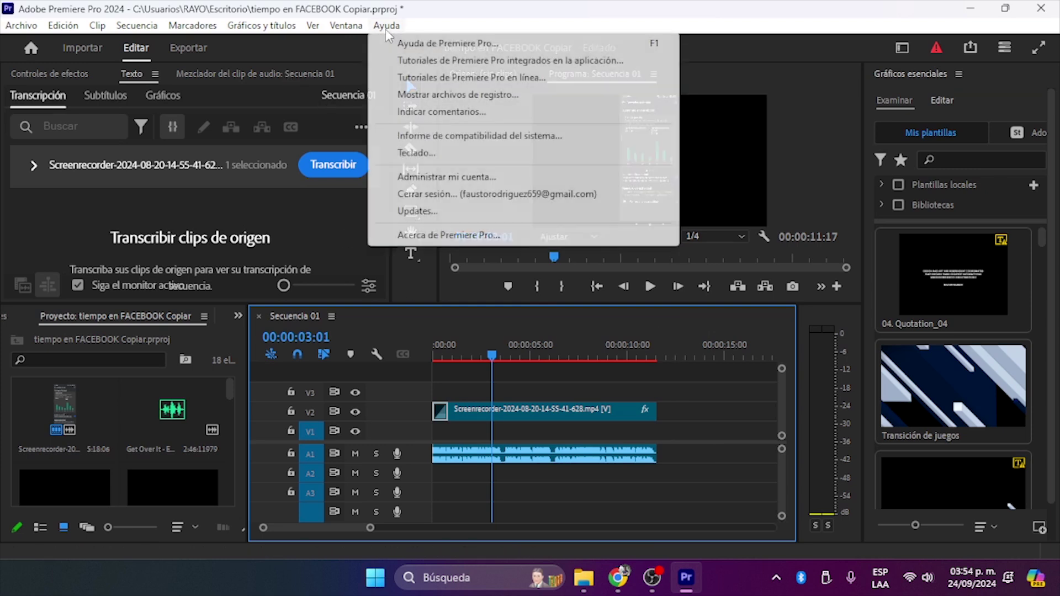
pyautogui.click(450, 239)
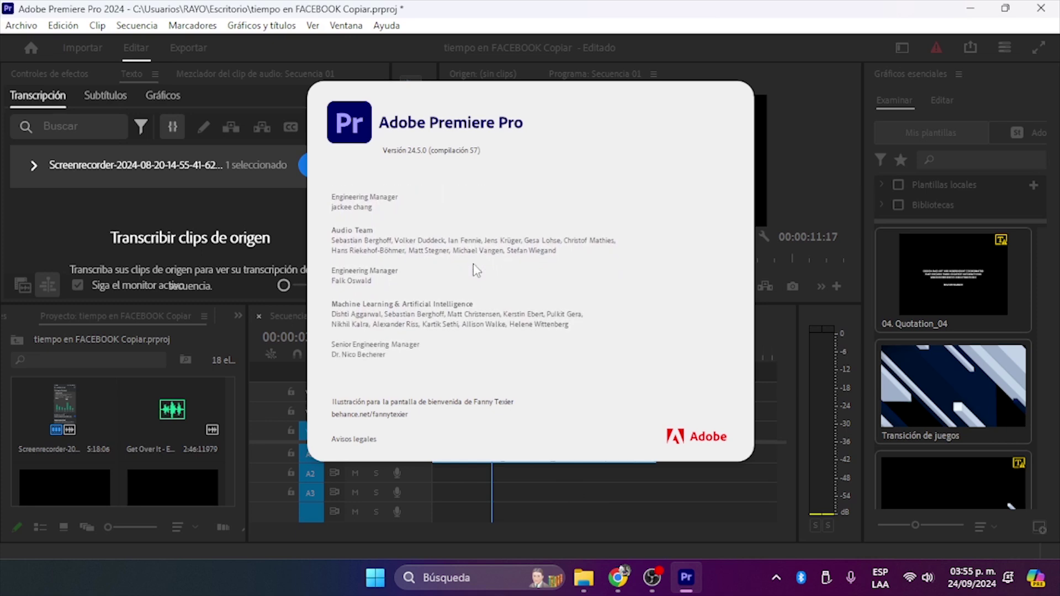
pyautogui.click(568, 438)
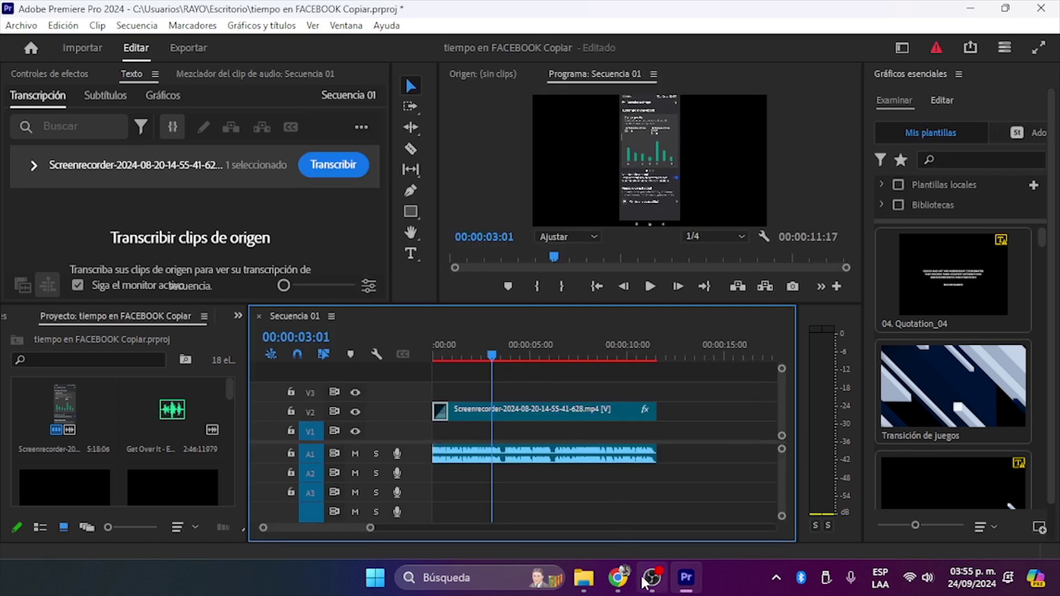
# Check the Premiere pro 24.rar page in Google Drive, then show the Descargas folder in File Explorer.
pyautogui.moveTo(619, 576)
pyautogui.click(553, 479)
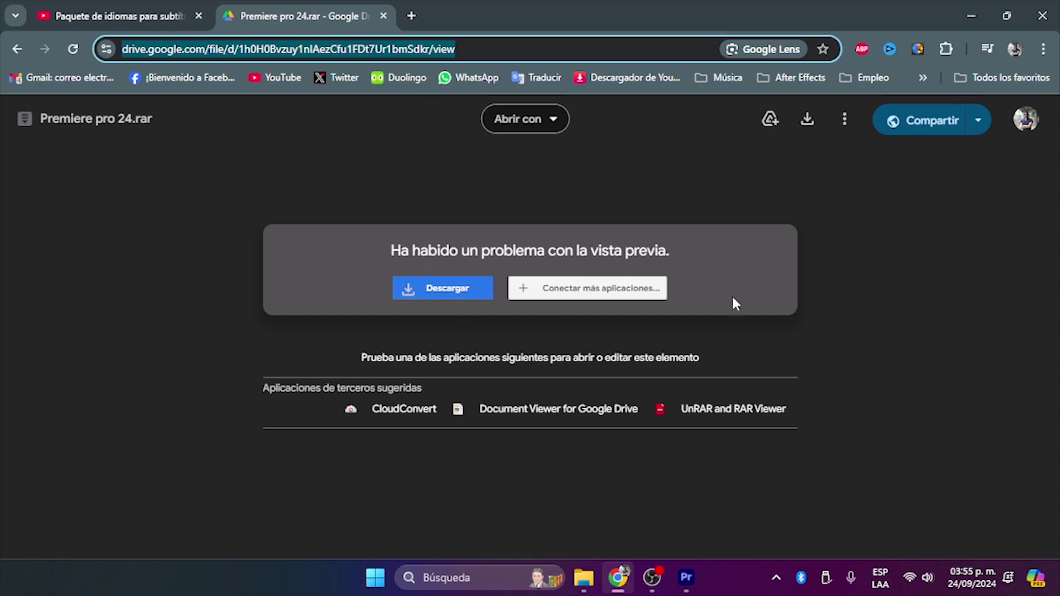
pyautogui.click(583, 578)
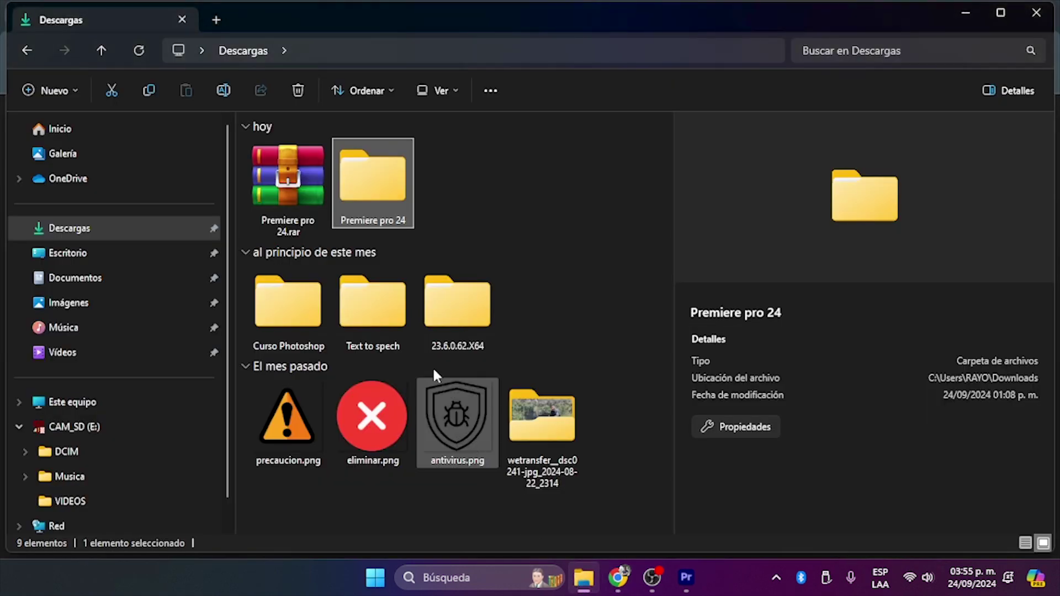
# Extract Premiere pro 24.rar into Downloads with WinRAR's Extraer aquí.
pyautogui.click(293, 190)
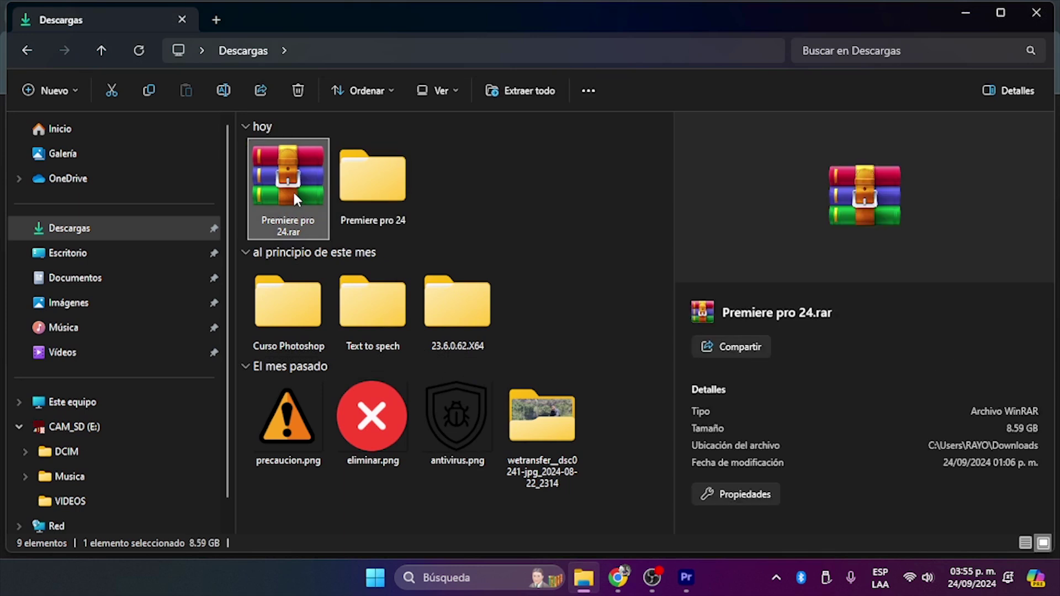
pyautogui.rightClick(293, 192)
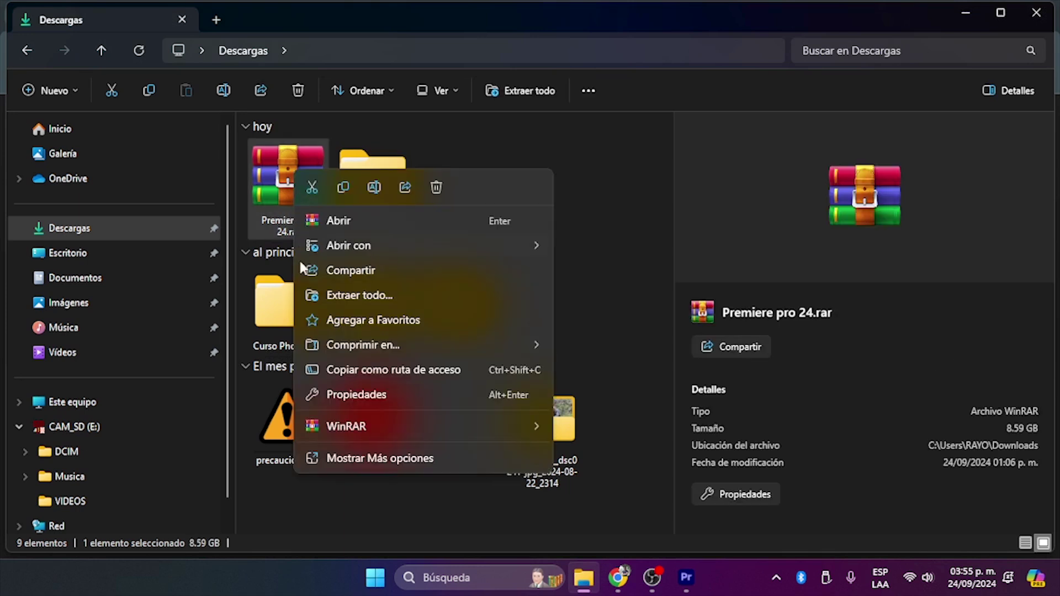
pyautogui.moveTo(428, 426)
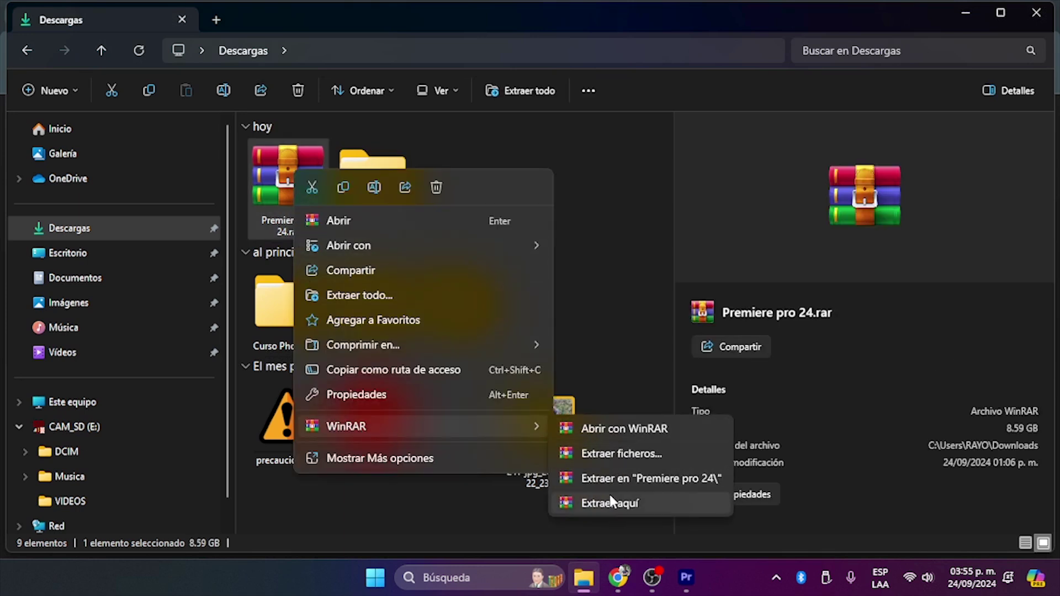
pyautogui.click(571, 134)
# Open the Premiere pro 24 folder and look over its Text to spech and installer folders.
pyautogui.doubleClick(387, 184)
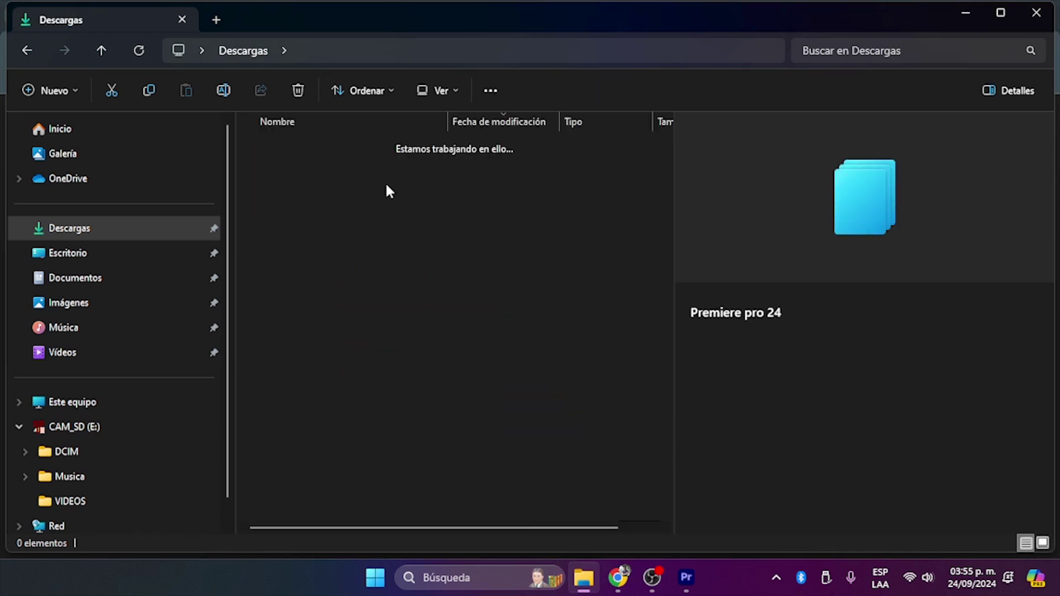
pyautogui.click(317, 171)
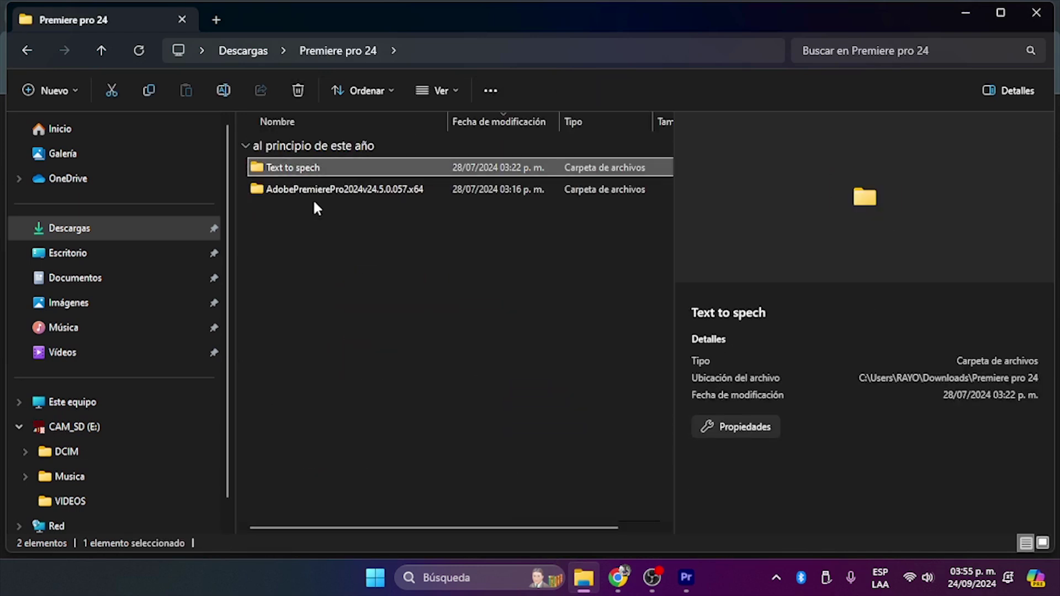
pyautogui.click(323, 194)
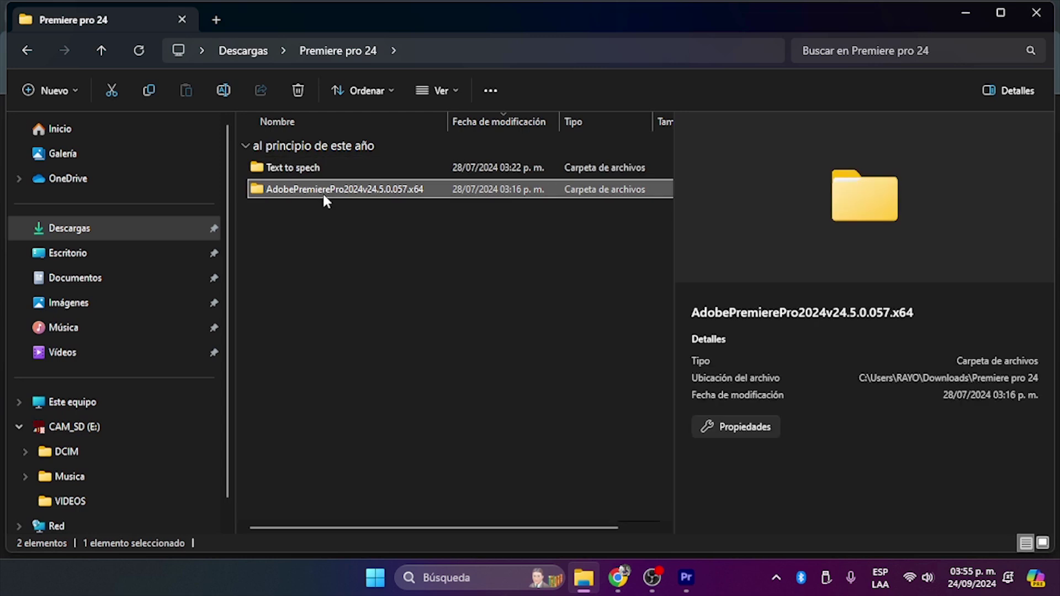
pyautogui.click(331, 172)
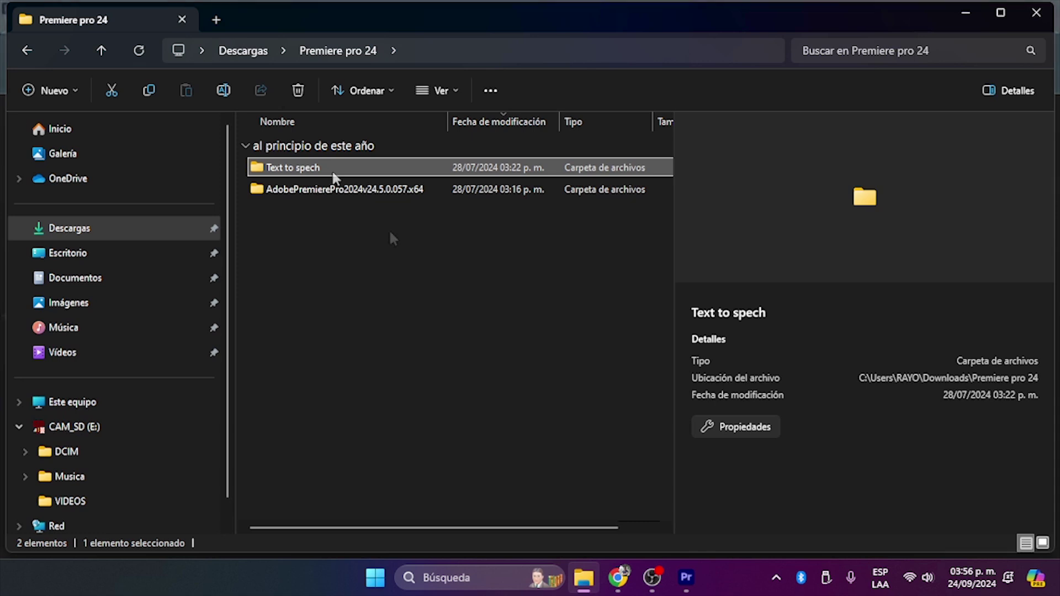
# Close Premiere Pro without saving the project.
pyautogui.click(687, 577)
pyautogui.click(1042, 9)
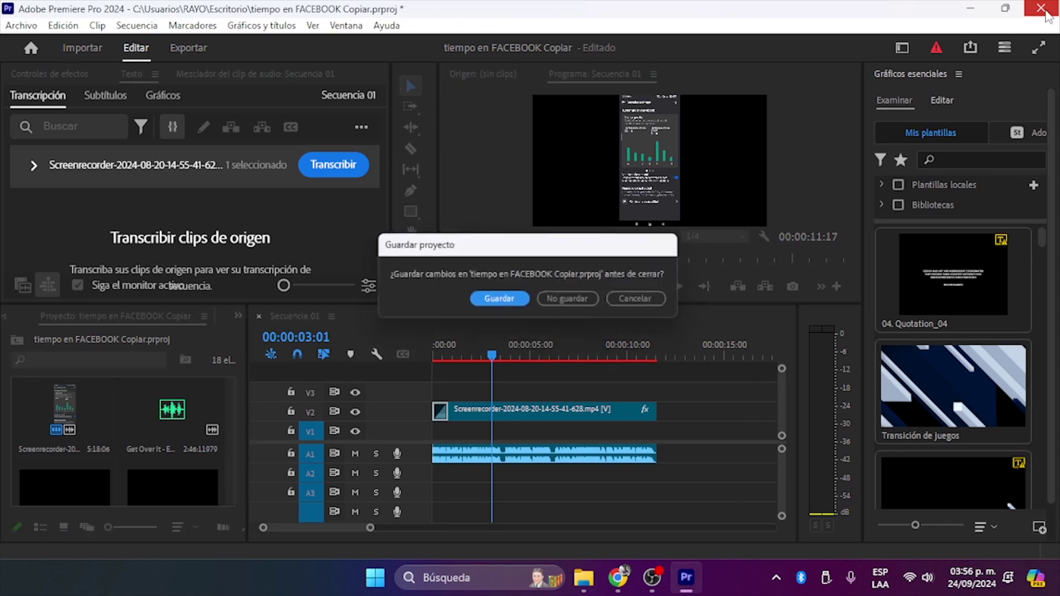
pyautogui.click(563, 298)
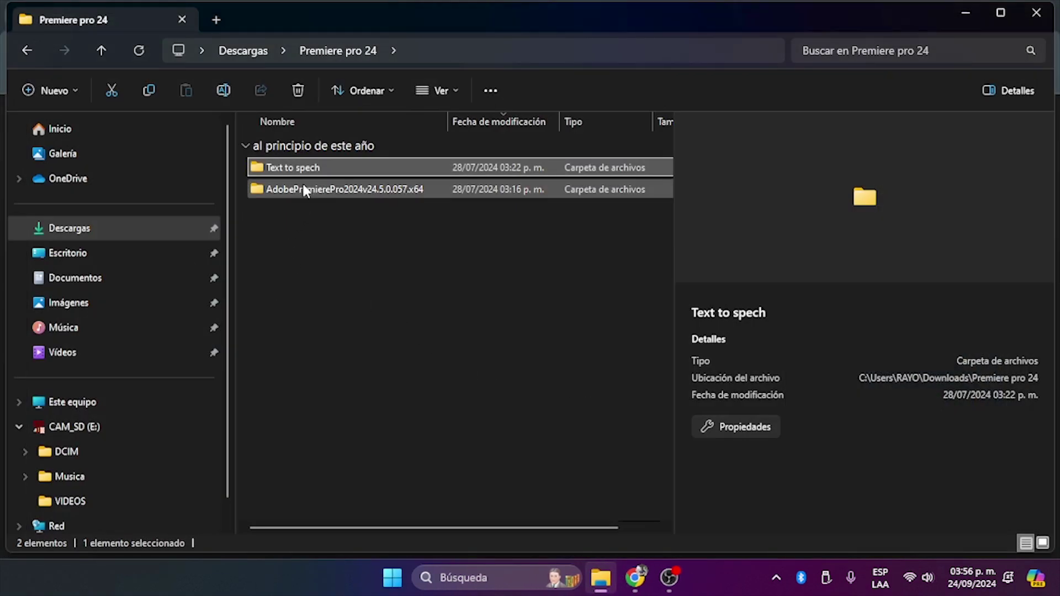
# Open Text to spech > Adobe 2024 to reach the Set-up.exe installer.
pyautogui.click(302, 181)
pyautogui.click(320, 168)
pyautogui.moveTo(280, 176)
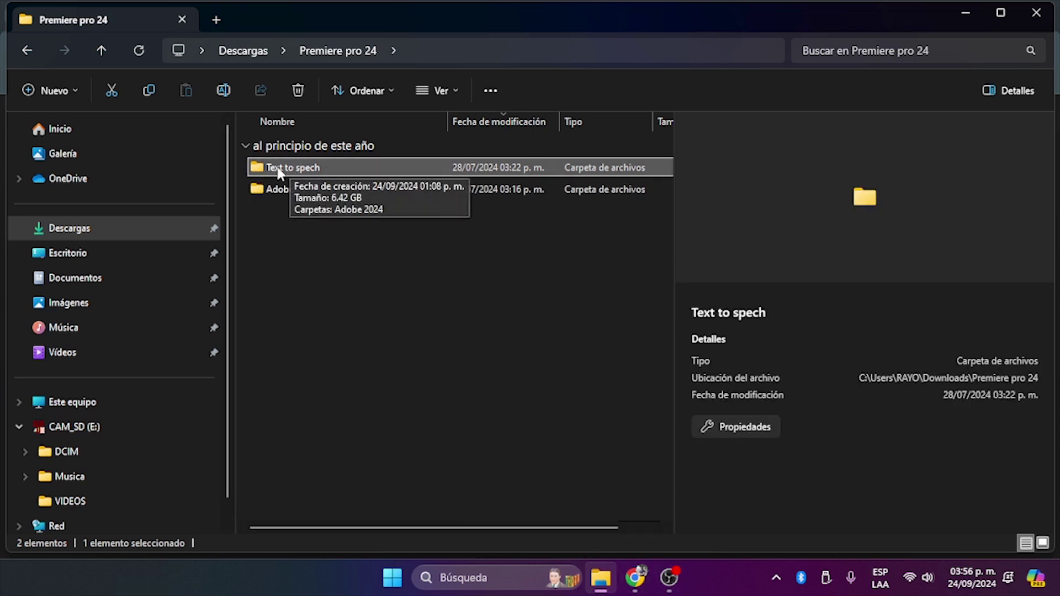
pyautogui.doubleClick(287, 169)
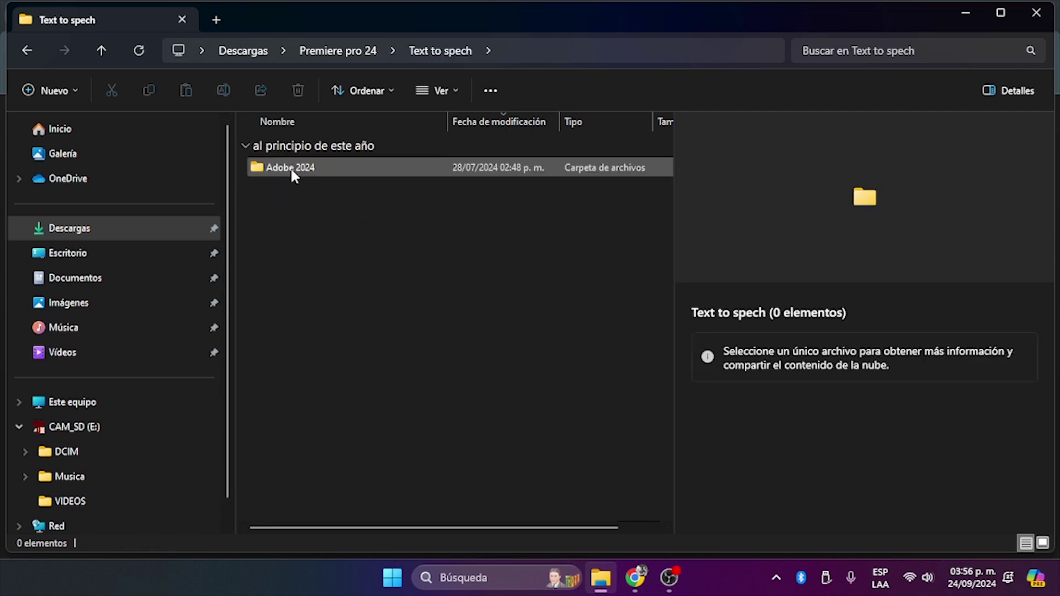
pyautogui.doubleClick(319, 174)
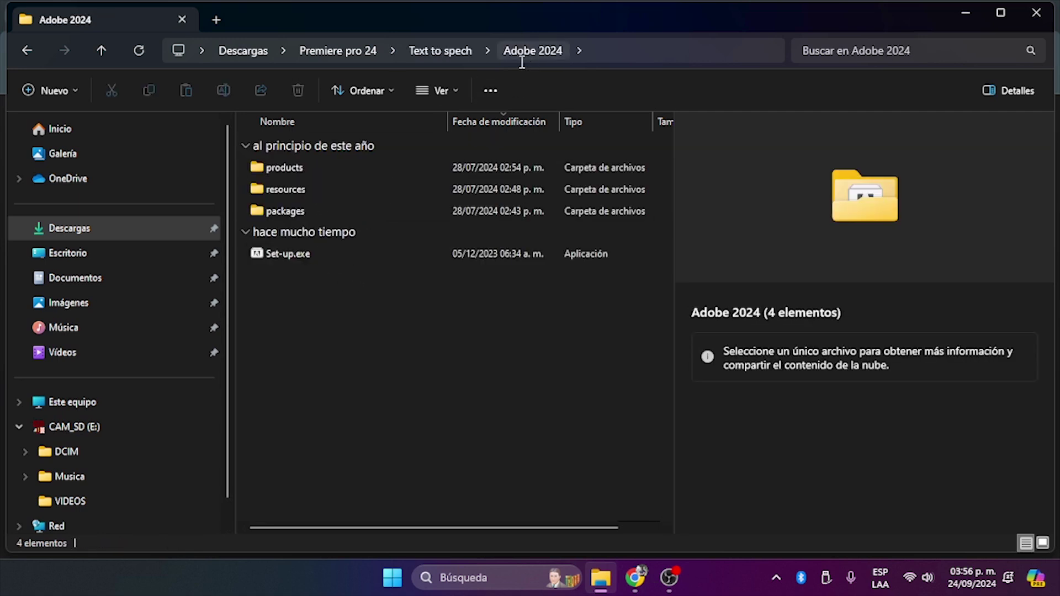
pyautogui.click(307, 257)
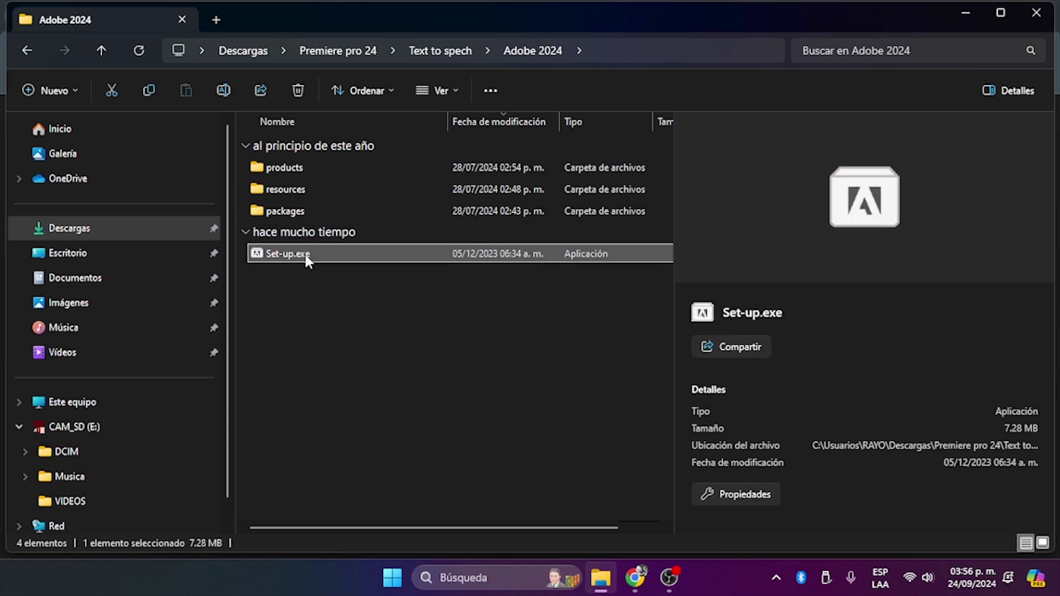
pyautogui.rightClick(305, 255)
pyautogui.click(294, 304)
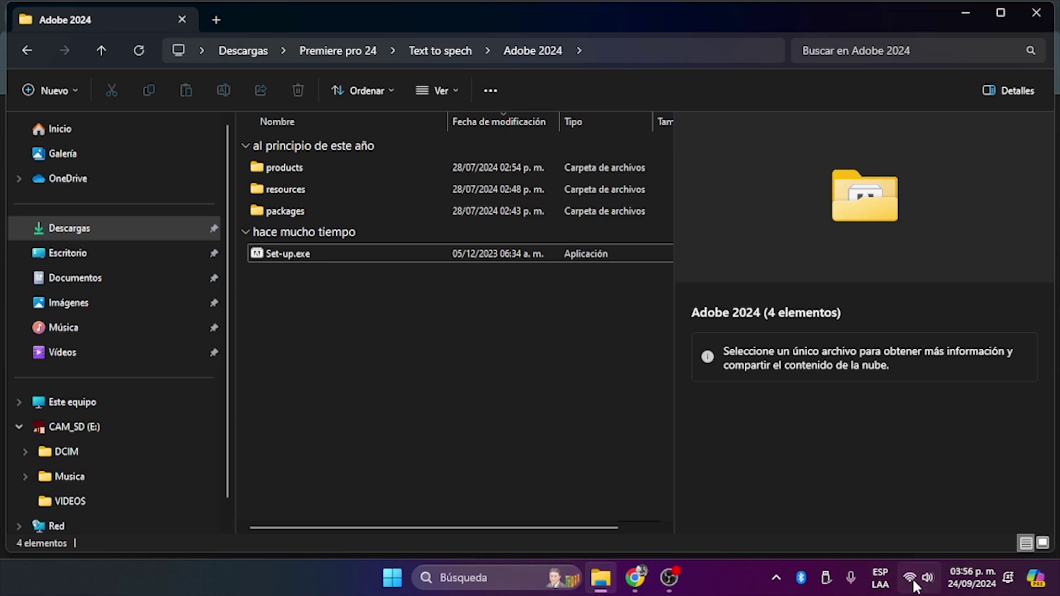
# Switch Wi-Fi off from the taskbar Quick Settings.
pyautogui.click(912, 580)
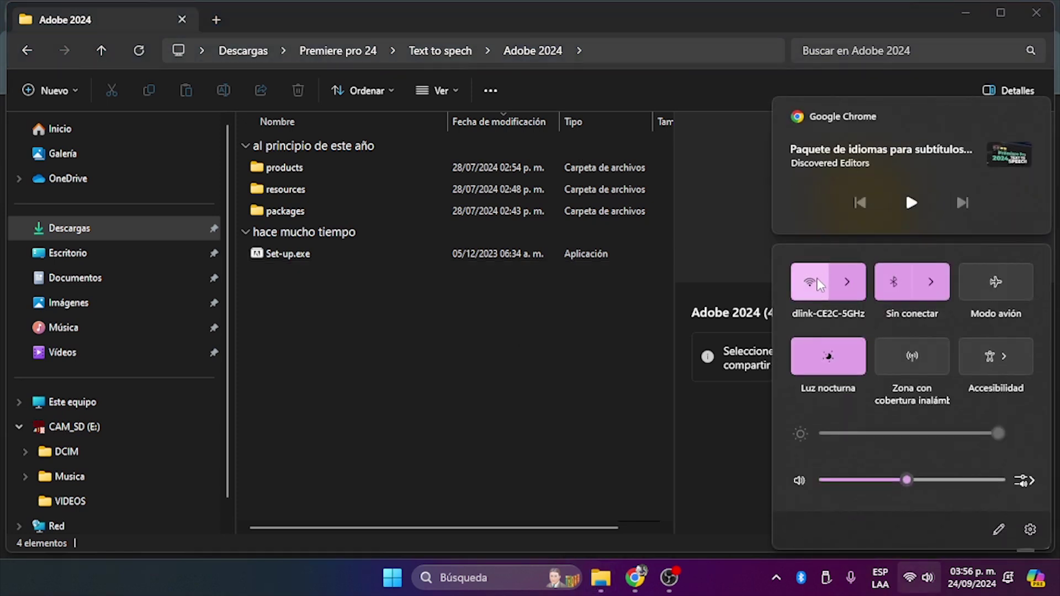
pyautogui.click(818, 285)
pyautogui.click(540, 375)
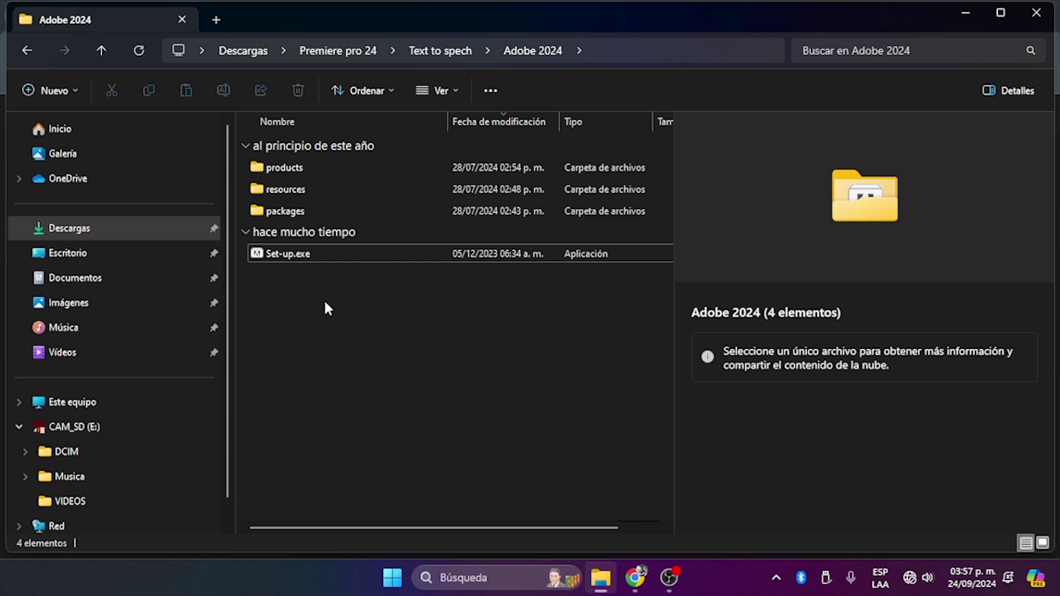
# Run Set-up.exe as administrator and deselect the Chinese, Danish and Dutch speech packs.
pyautogui.rightClick(333, 251)
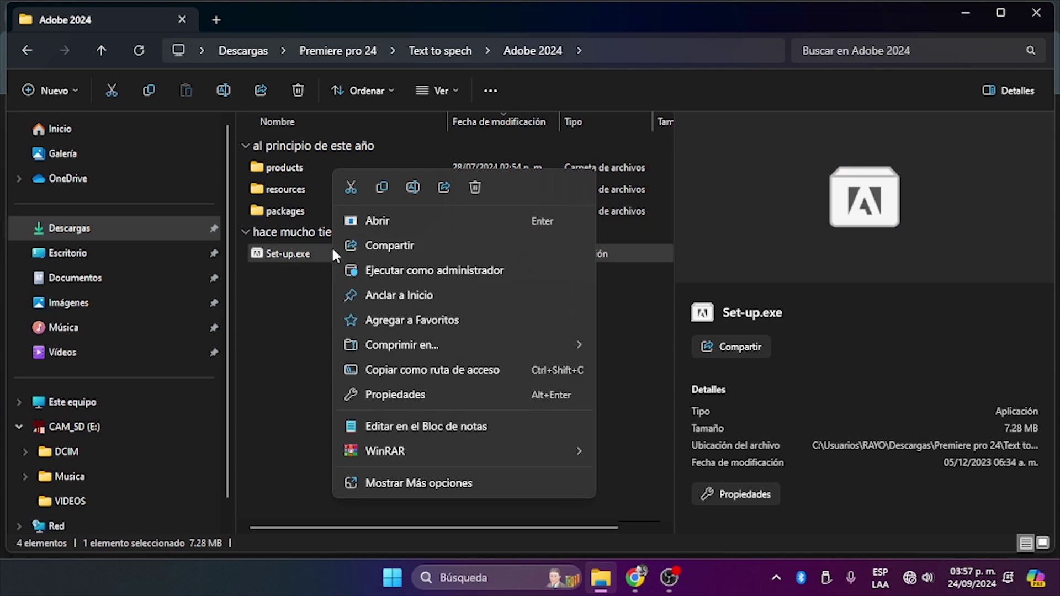
pyautogui.click(400, 271)
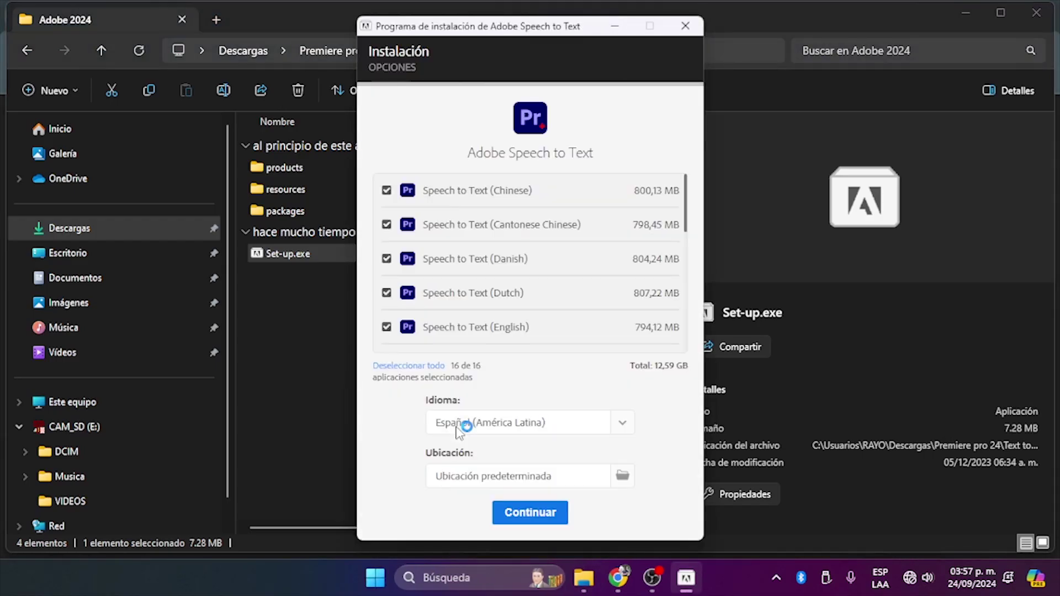
pyautogui.click(386, 191)
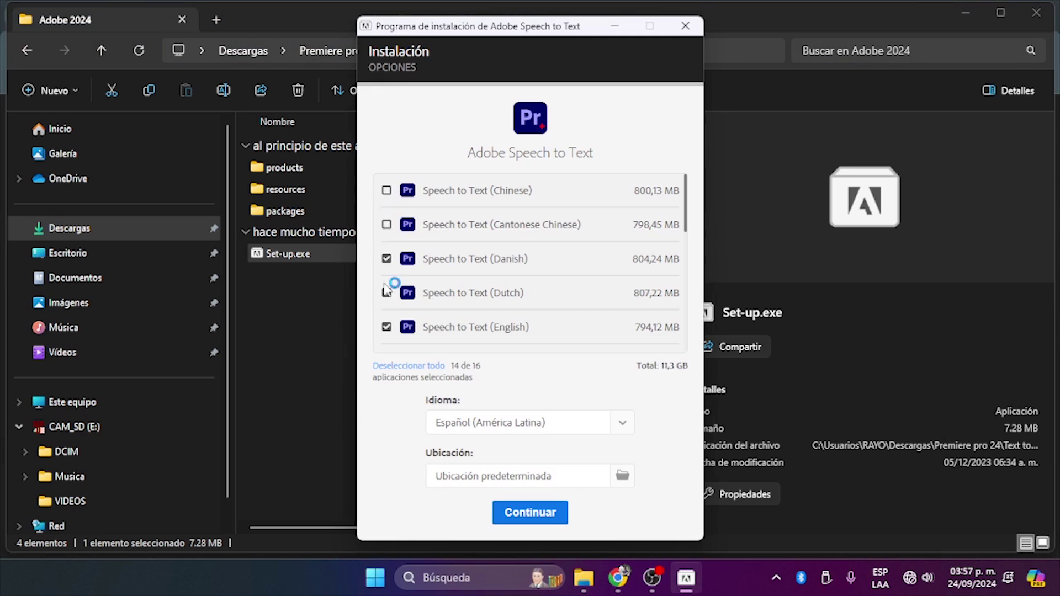
pyautogui.click(387, 262)
pyautogui.click(388, 294)
# Deselect the French, German, Hindi and Italian speech packs.
pyautogui.scroll(-4, 687, 221)
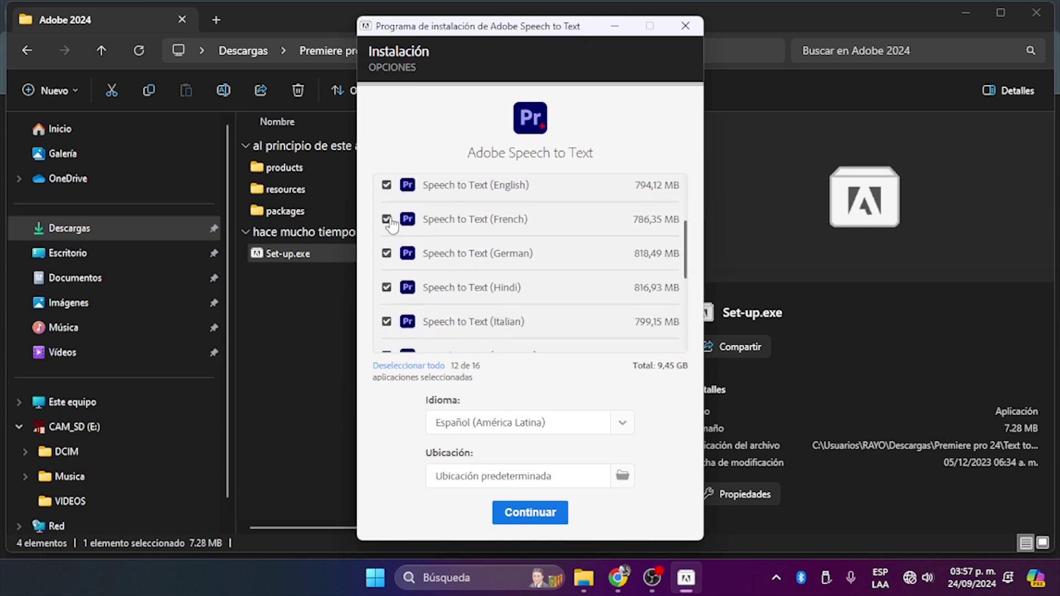
pyautogui.click(387, 220)
pyautogui.click(386, 253)
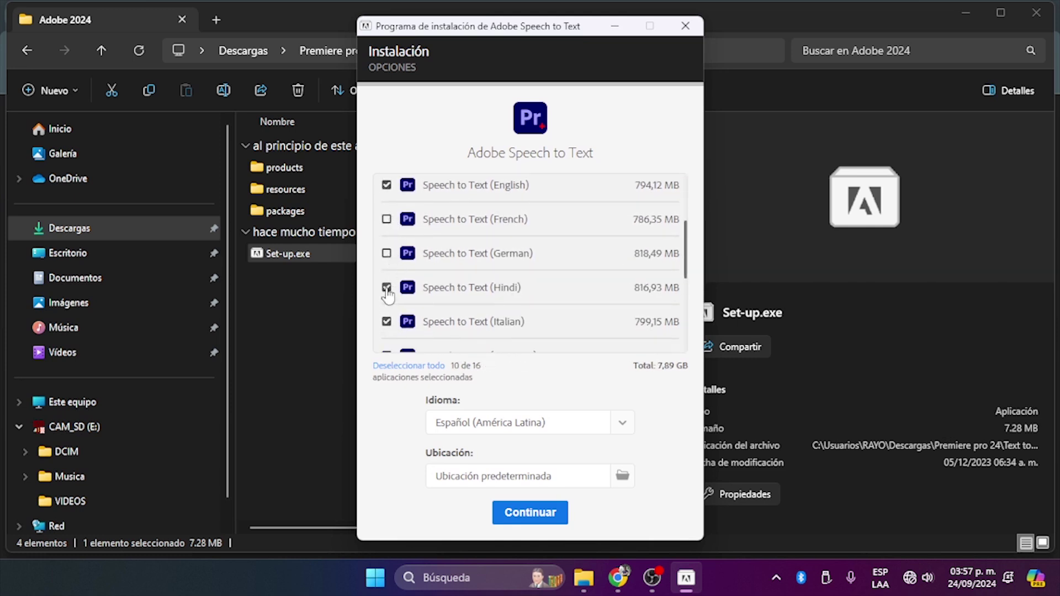
pyautogui.click(386, 288)
pyautogui.click(386, 322)
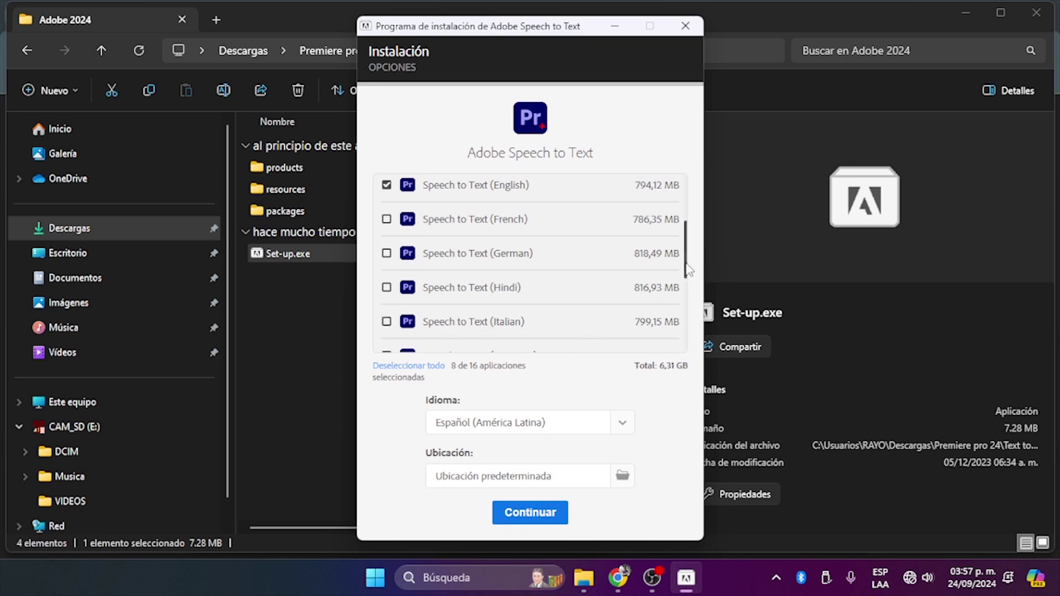
# Deselect Korean, Norwegian, Portuguese, Russian, Swedish and Japanese, leaving only English and Spanish.
pyautogui.scroll(-2, 526, 277)
pyautogui.scroll(-3, 453, 324)
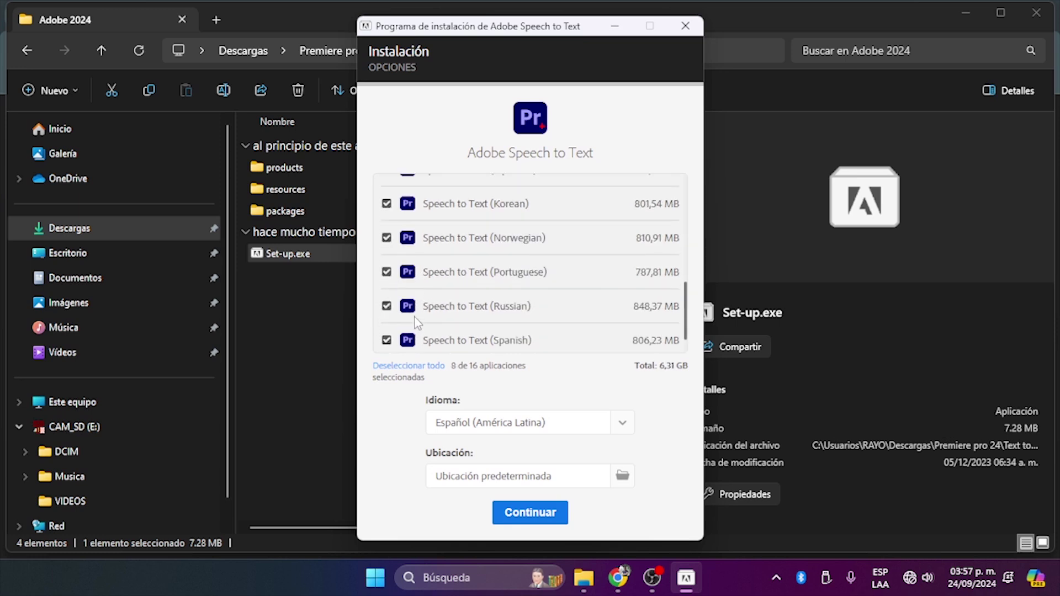
pyautogui.click(387, 204)
pyautogui.click(386, 238)
pyautogui.click(386, 272)
pyautogui.click(386, 307)
pyautogui.scroll(-2, 686, 329)
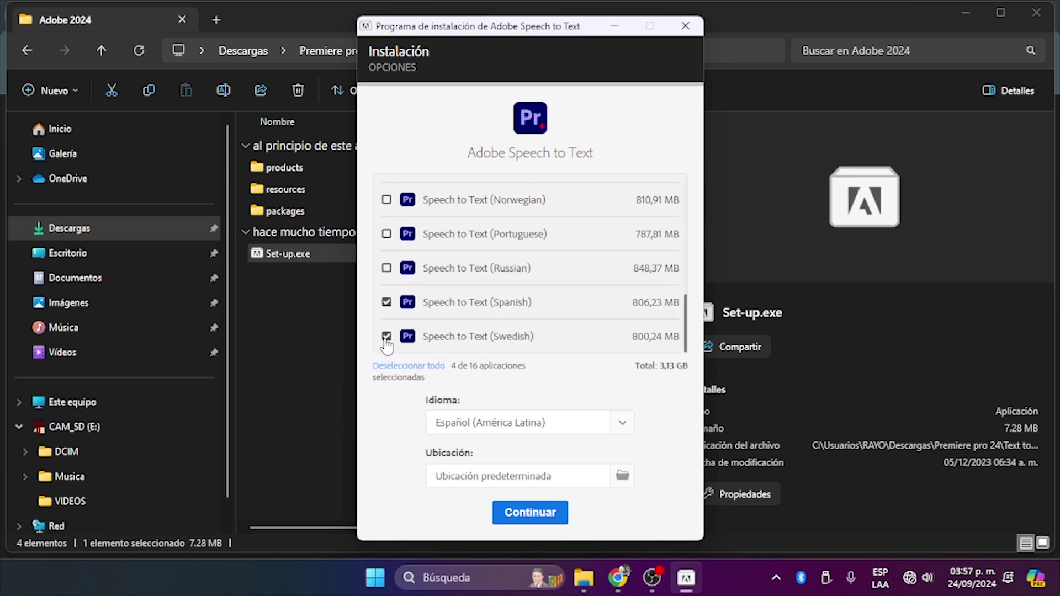
pyautogui.click(386, 336)
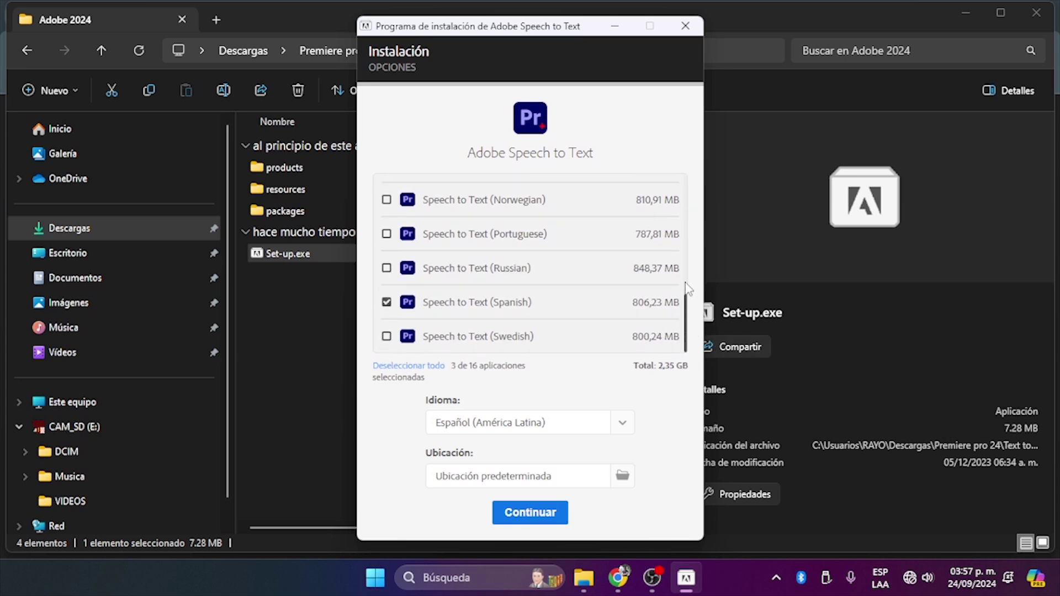
pyautogui.scroll(5, 687, 306)
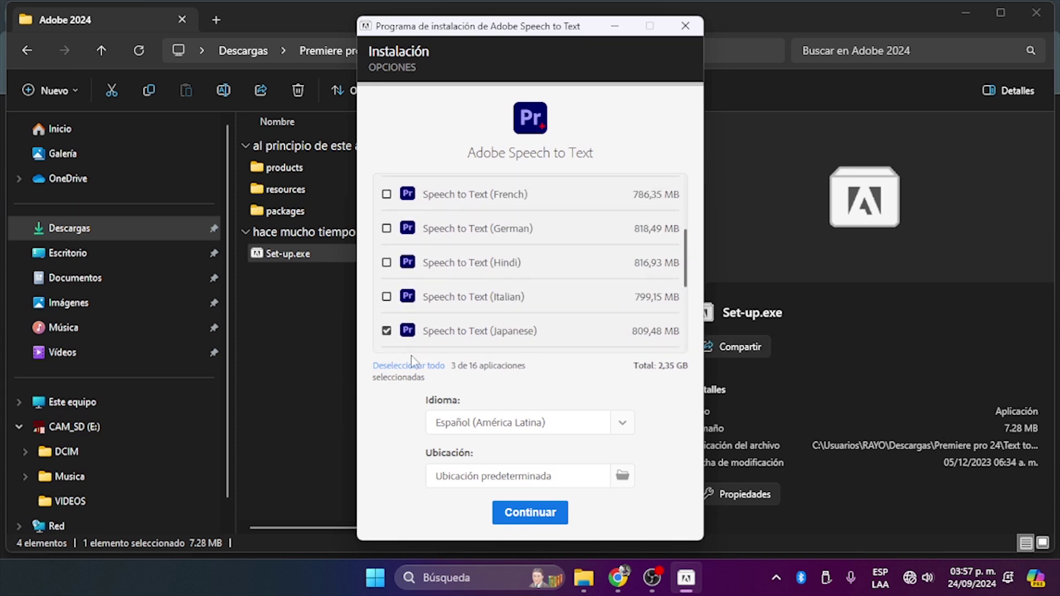
pyautogui.click(387, 330)
pyautogui.moveTo(686, 268); pyautogui.dragTo(686, 336)
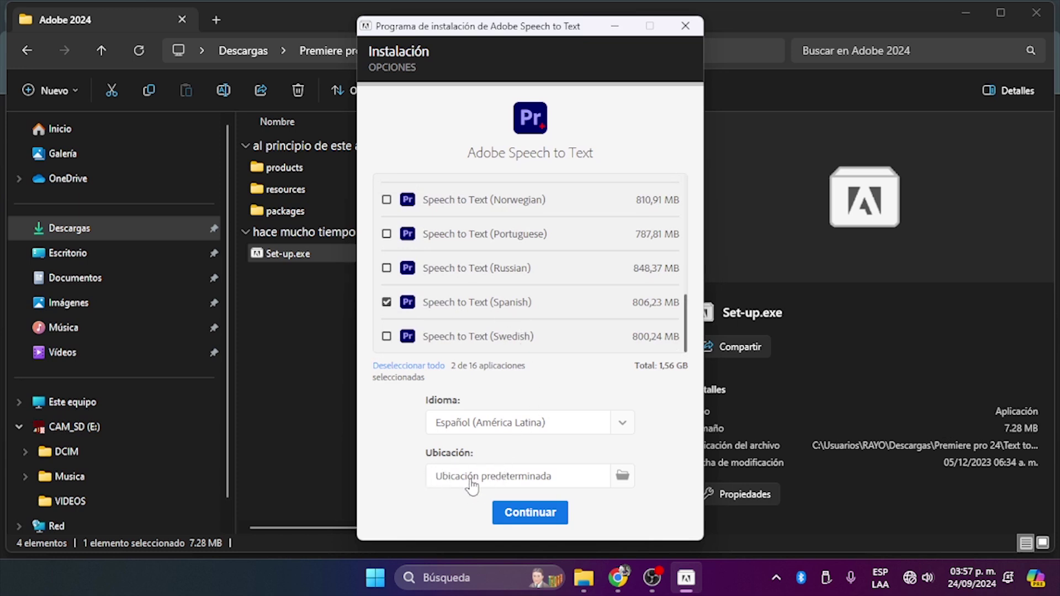
# Install the English and Spanish speech packs and close the Instalación completada message.
pyautogui.click(539, 515)
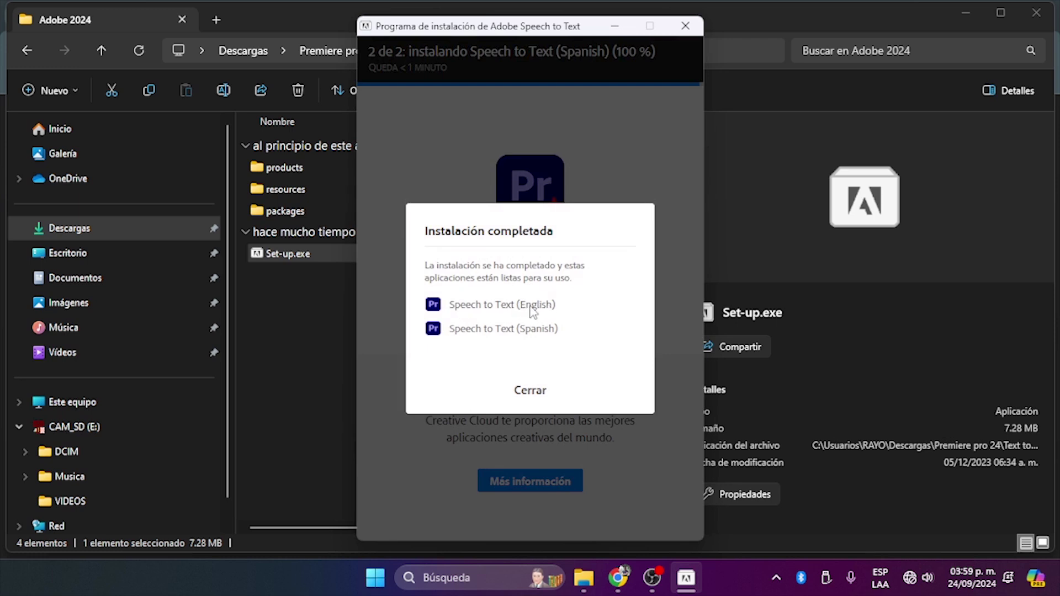
pyautogui.click(531, 393)
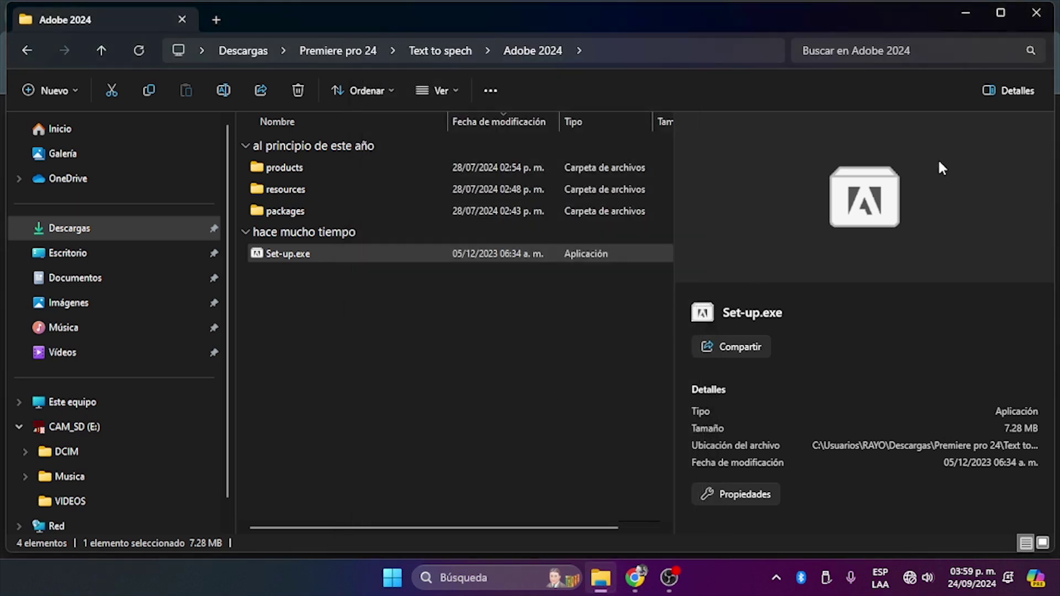
# Relaunch Premiere Pro past the compatibility warnings and open the tiempo en FACEBOOK Copiar project.
pyautogui.click(1036, 12)
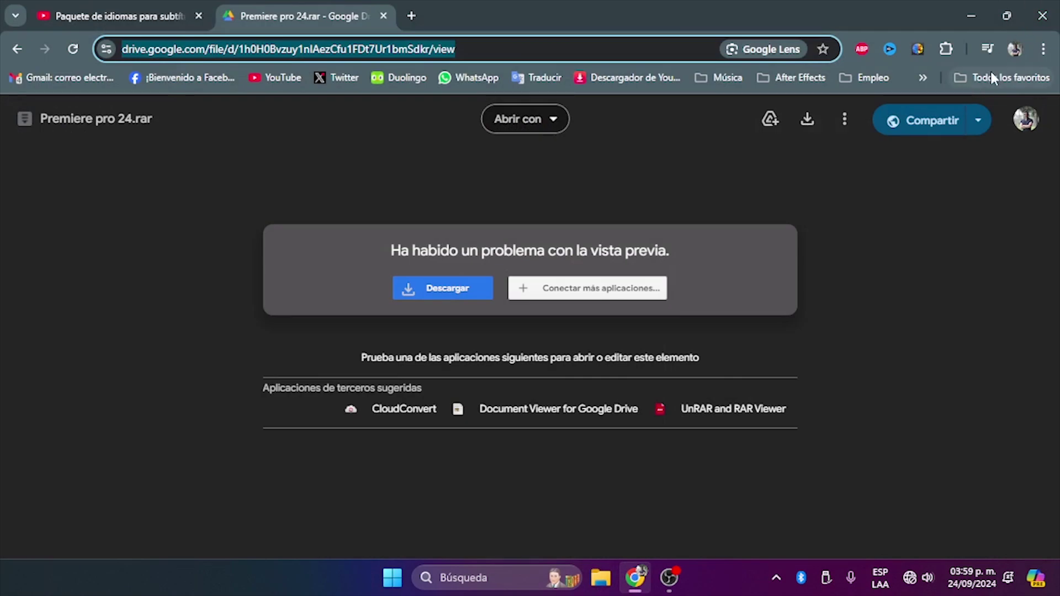
pyautogui.click(634, 577)
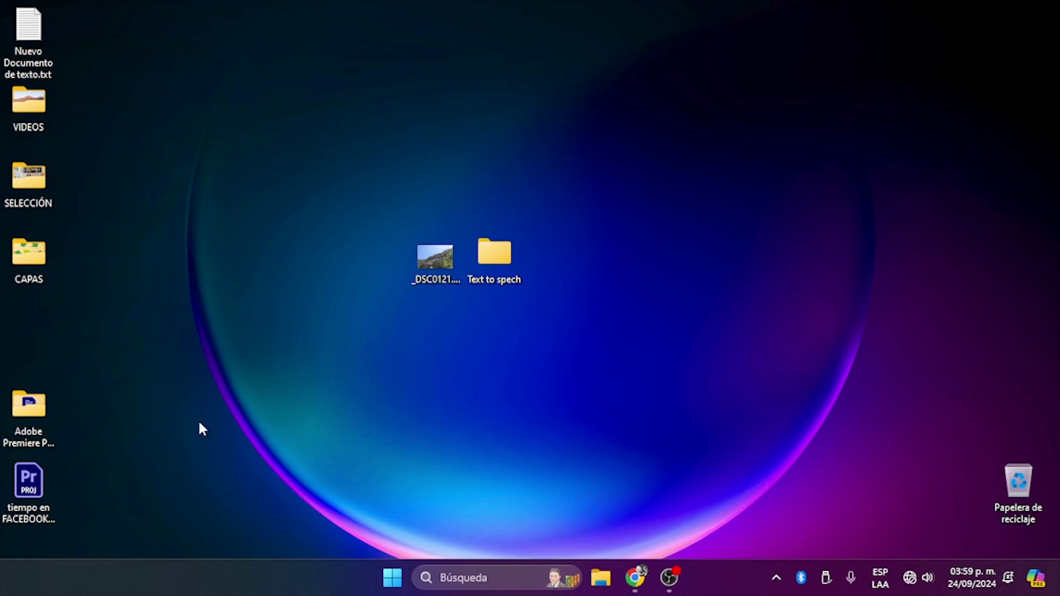
pyautogui.click(392, 577)
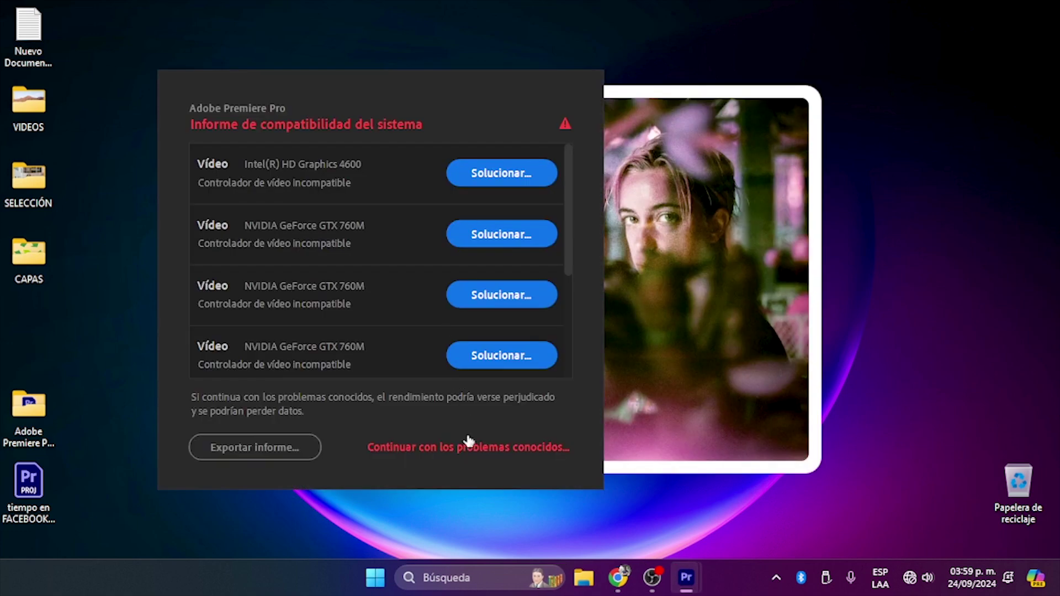
pyautogui.click(470, 449)
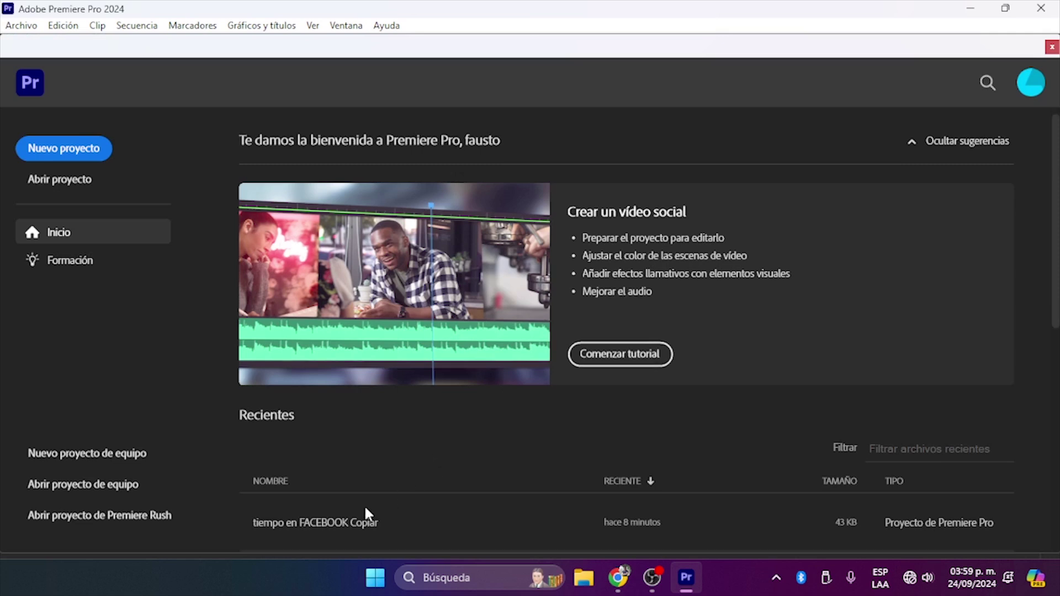
pyautogui.click(310, 525)
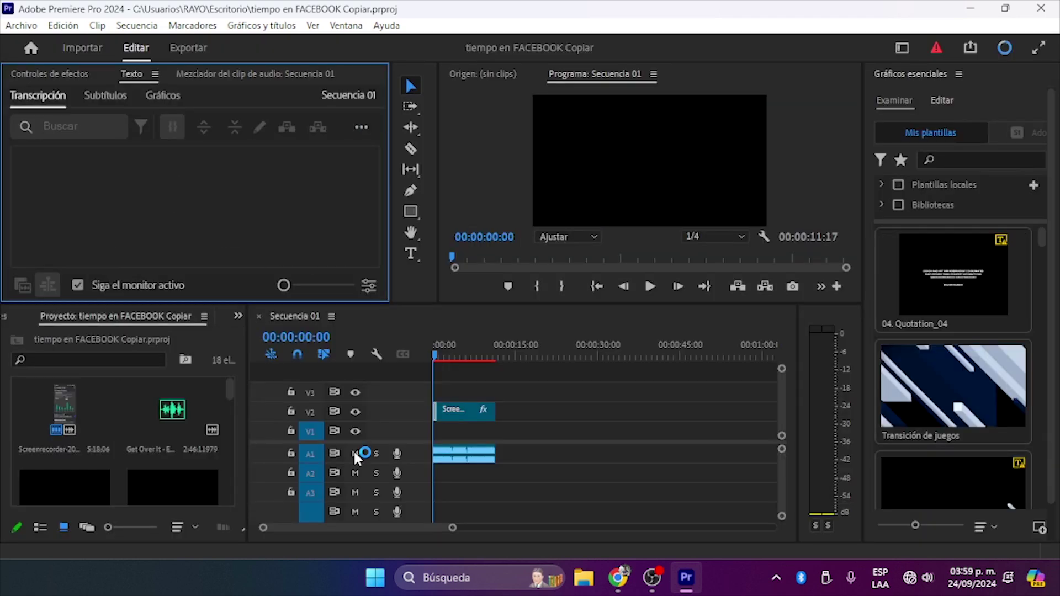
# Zoom the timeline onto the clip, move the playhead into it, and show the empty Subtítulos tab.
pyautogui.moveTo(452, 529); pyautogui.dragTo(340, 529)
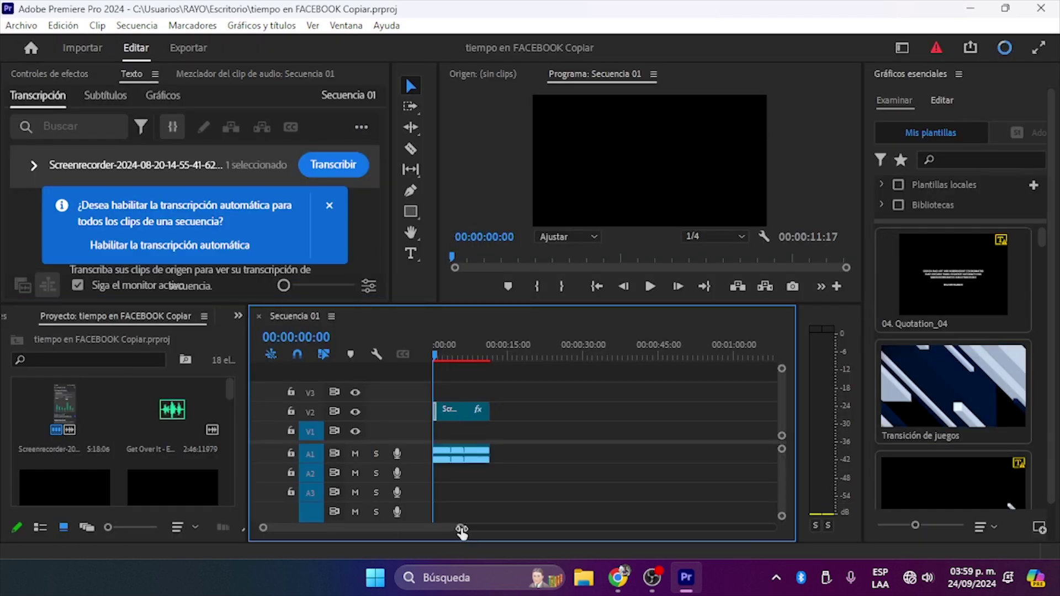
pyautogui.click(542, 339)
pyautogui.click(546, 413)
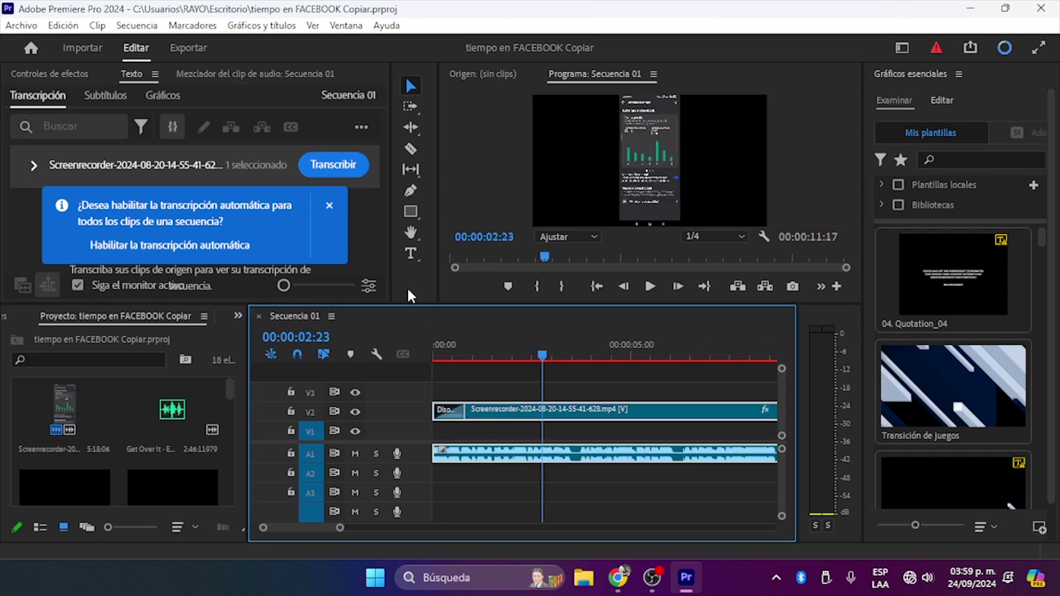
pyautogui.click(106, 96)
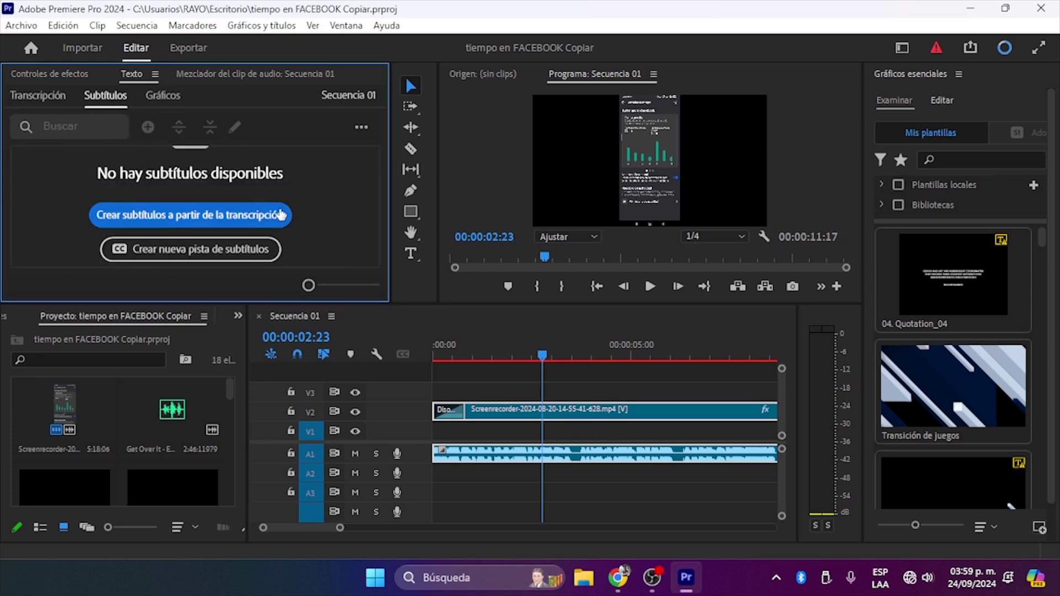
# Start creating captions from the transcript, with the transcription preferences expanded.
pyautogui.click(165, 219)
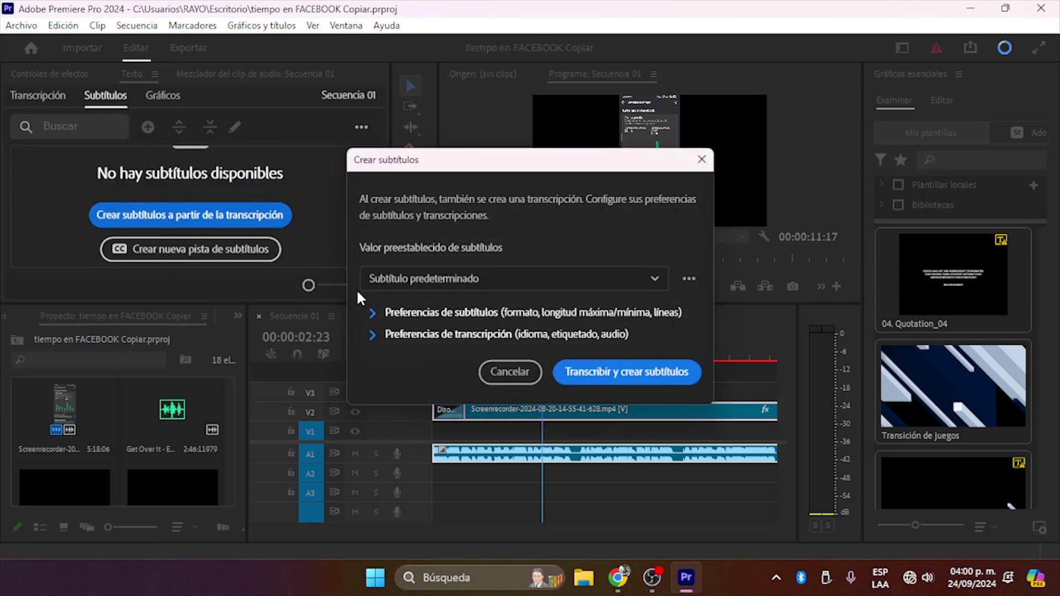
pyautogui.moveTo(537, 167); pyautogui.dragTo(535, 57)
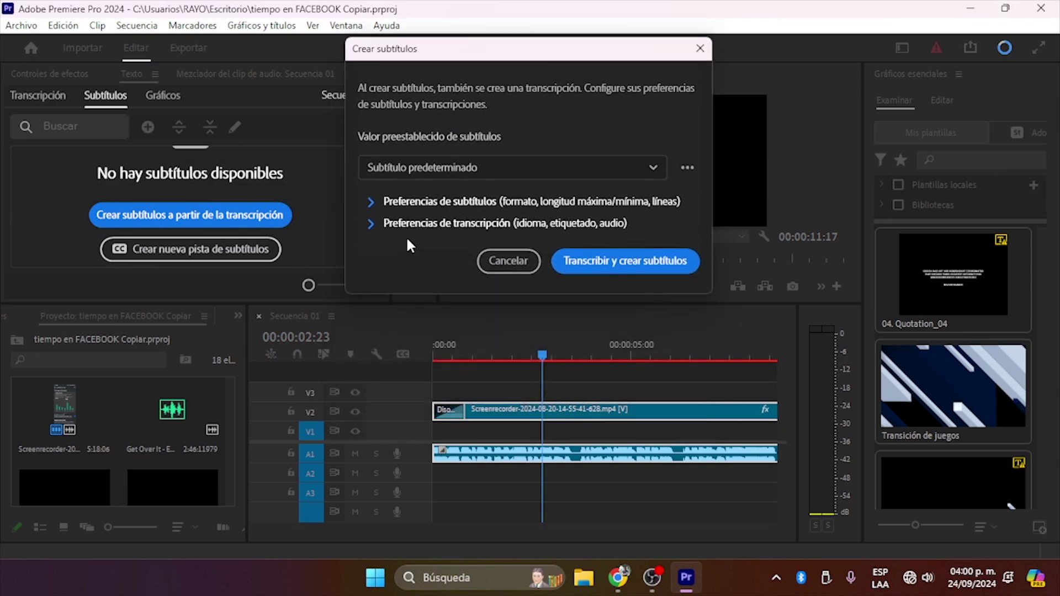
pyautogui.click(371, 224)
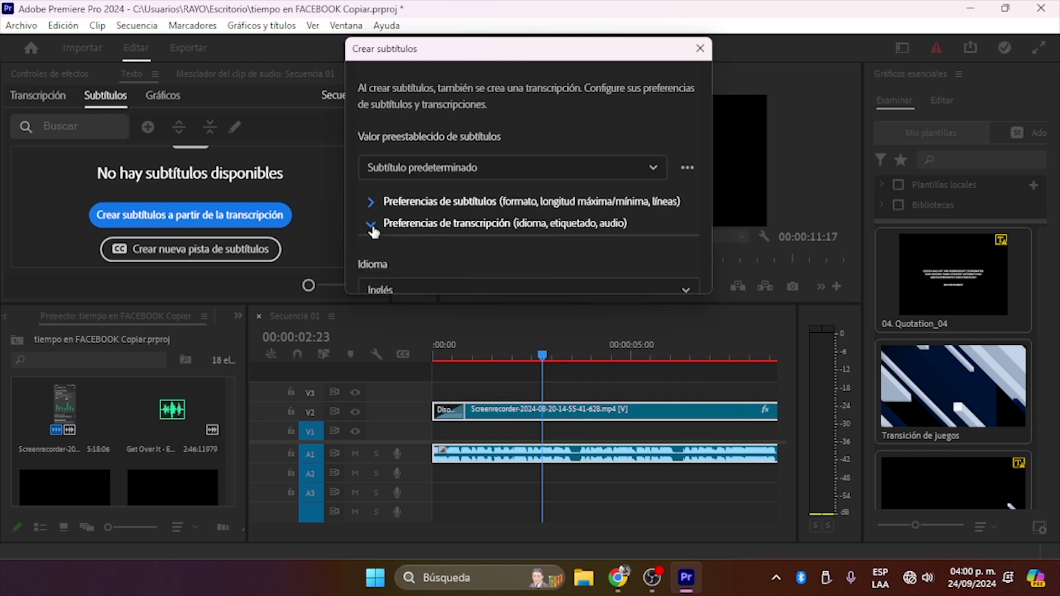
# Set the transcription language to Español and the analysed audio track to Audio 1.
pyautogui.click(587, 291)
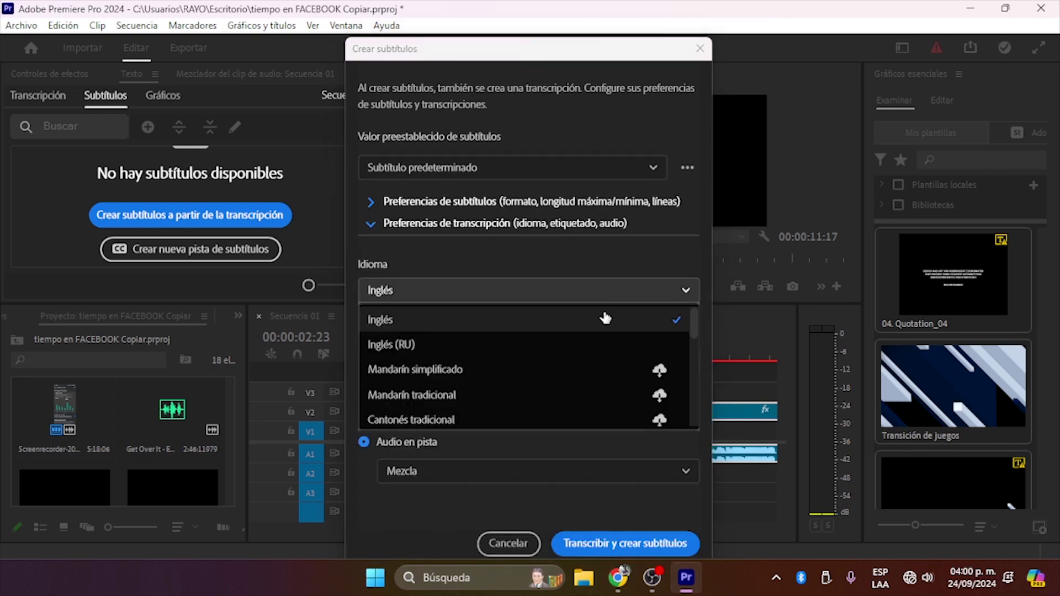
pyautogui.click(668, 371)
pyautogui.click(711, 420)
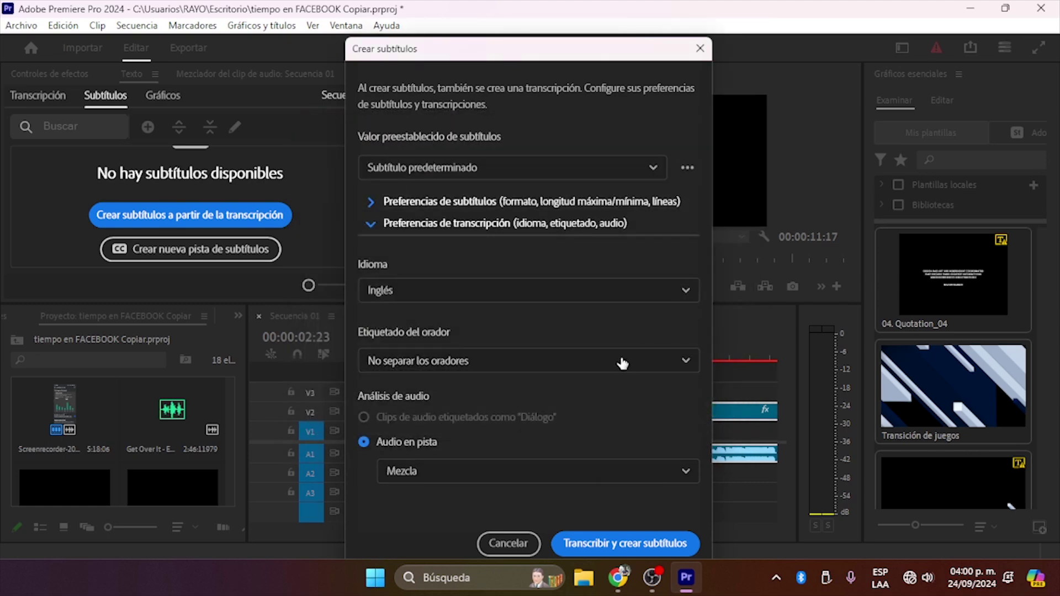
pyautogui.click(685, 294)
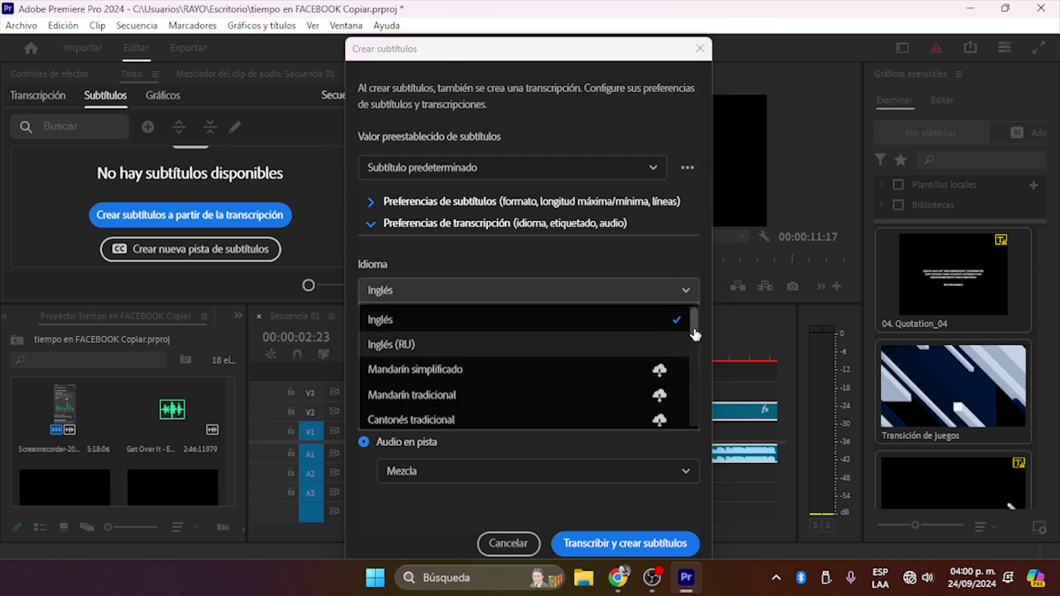
pyautogui.moveTo(694, 325); pyautogui.dragTo(693, 349)
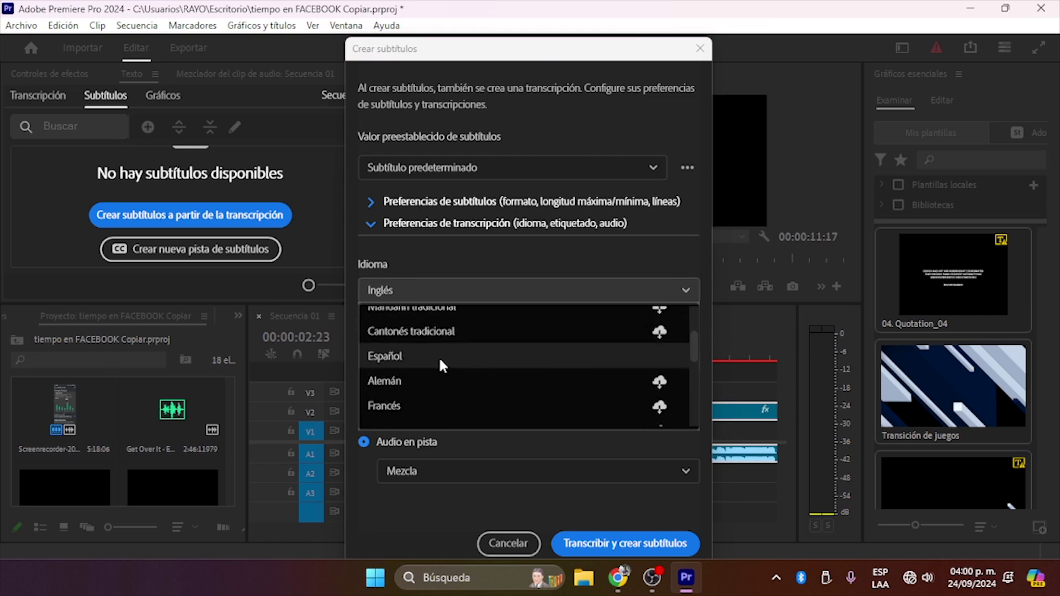
pyautogui.click(440, 358)
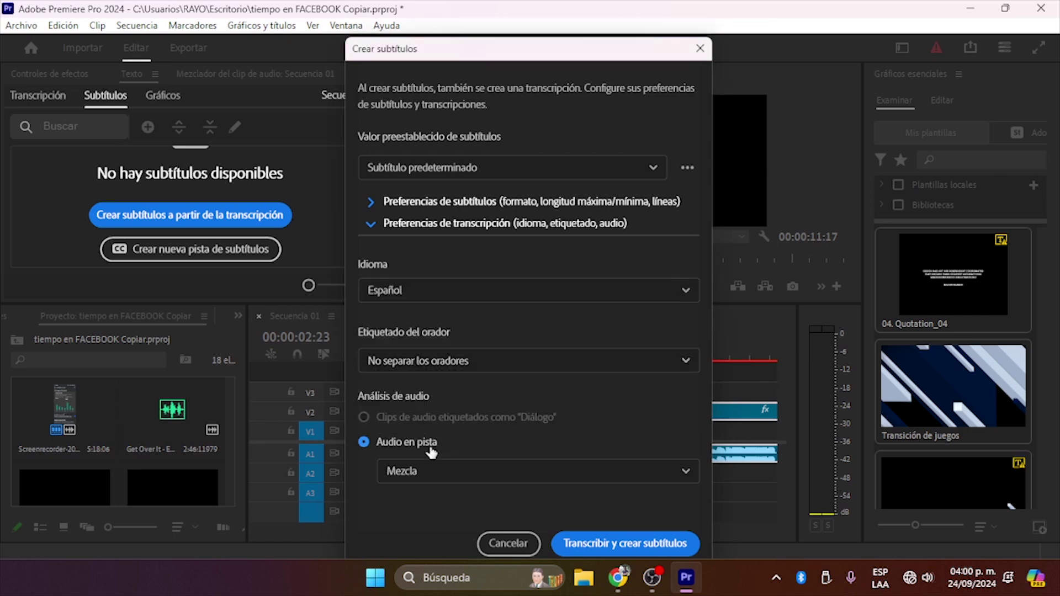
pyautogui.click(430, 471)
pyautogui.click(422, 522)
# Transcribe and create the Spanish captions, then enlarge the Program monitor and preview at 00:00:04:04.
pyautogui.click(586, 544)
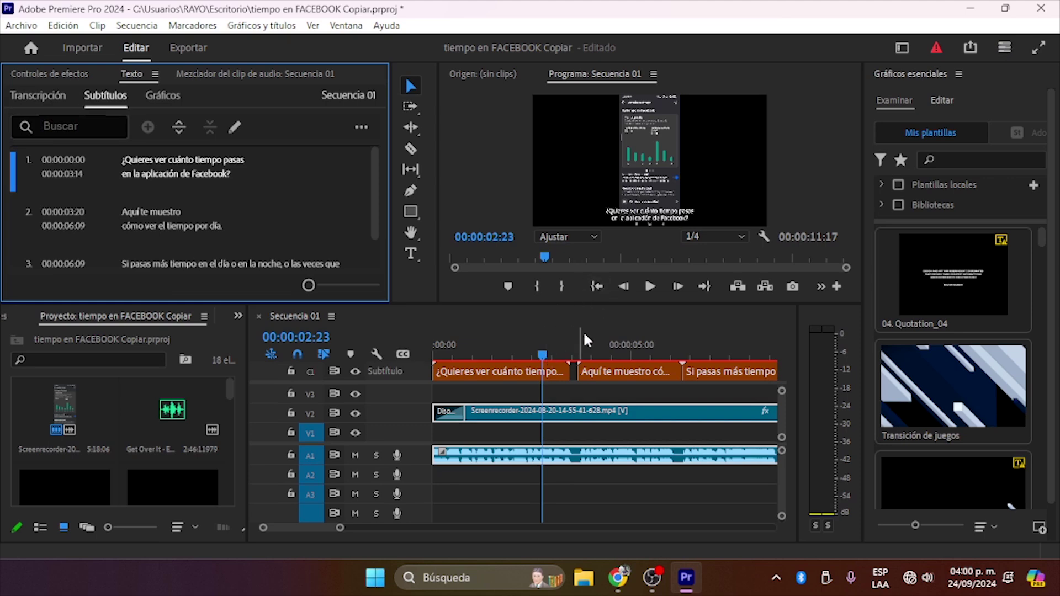
pyautogui.moveTo(595, 305); pyautogui.dragTo(595, 356)
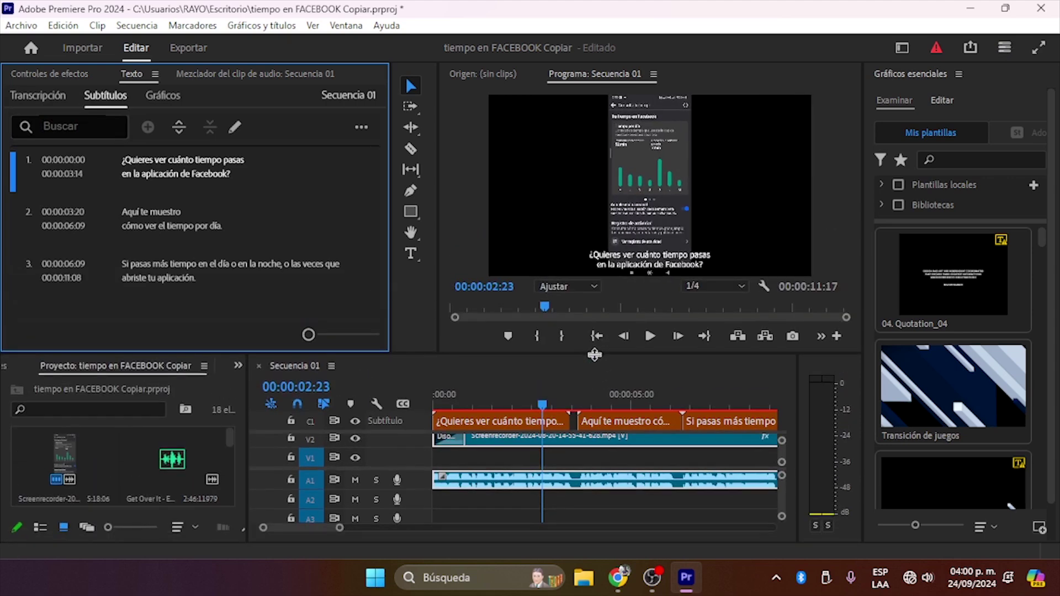
pyautogui.moveTo(543, 408); pyautogui.dragTo(596, 408)
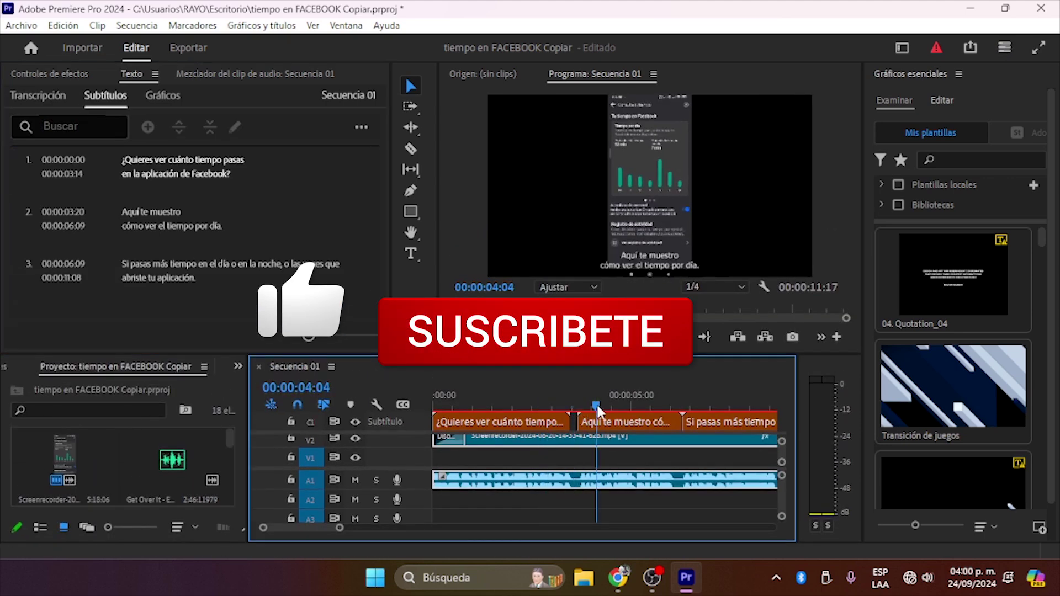